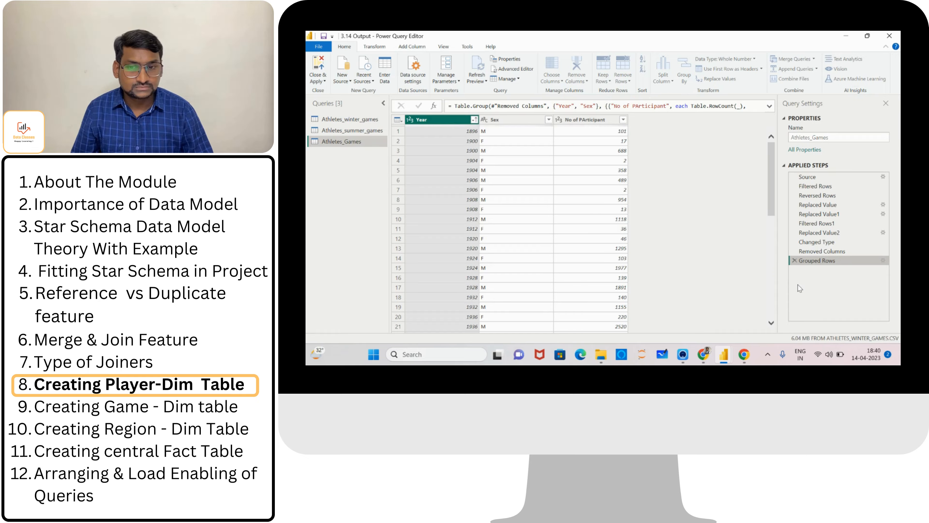
Delete the Grouped Rows step from the Athletes_Games query's applied steps
left_click(794, 261)
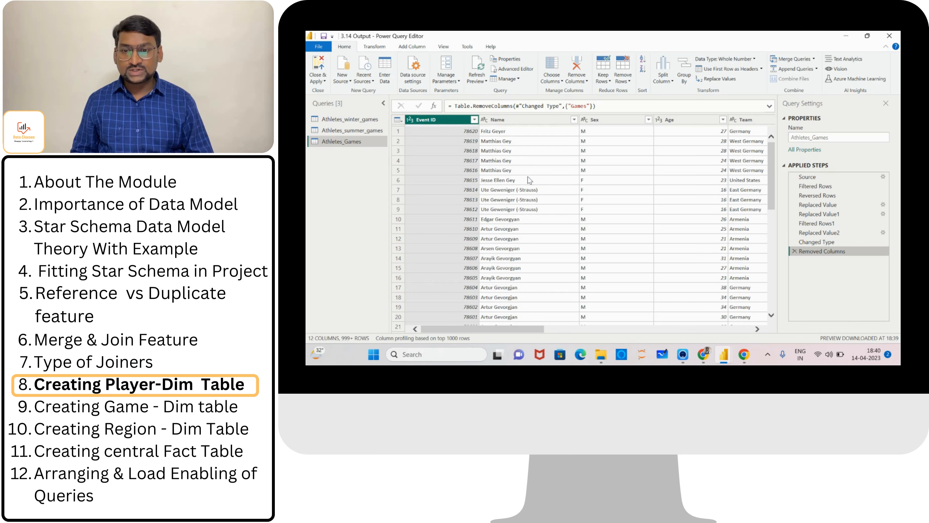
Browse through the columns of the Athletes_Games table from Event ID to Medal and back
left_click(529, 179)
key("Right")
key("Left")
key("Left")
key("Left")
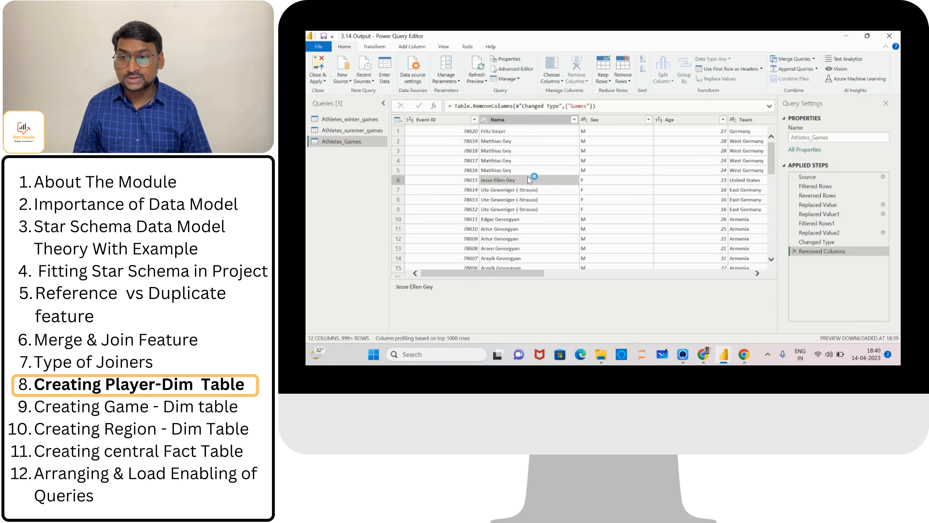
key("Up")
key("Right")
key("Right")
key("Right")
key("Right")
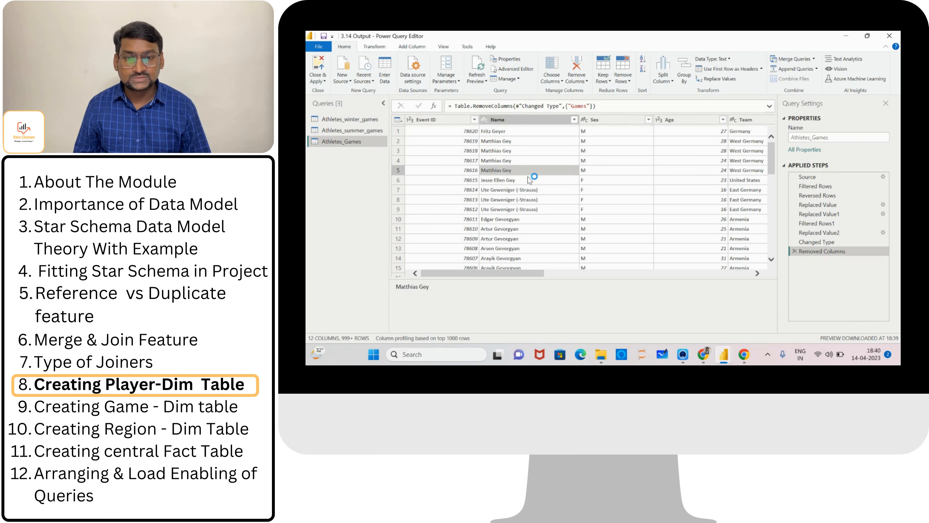
key("Right")
key("Right")
key("Right")
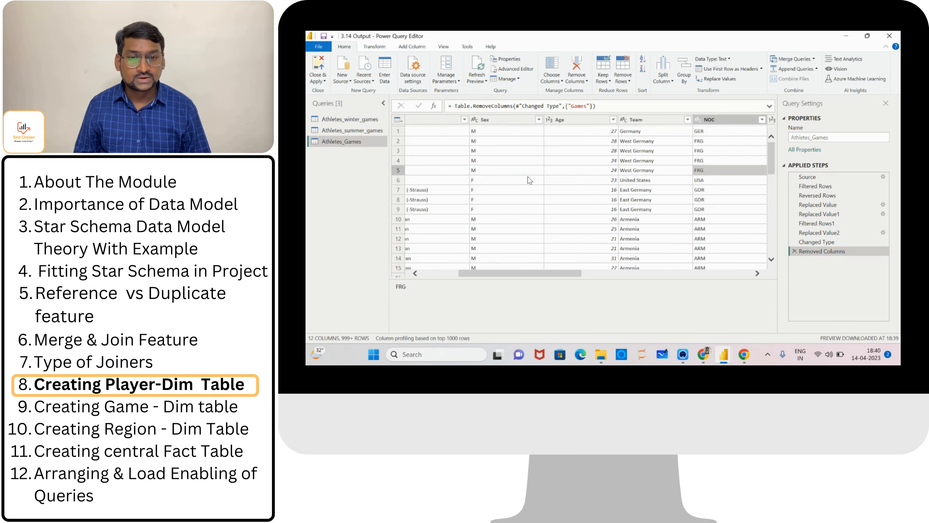
key("Right")
key("Right")
key("Right")
key("Right")
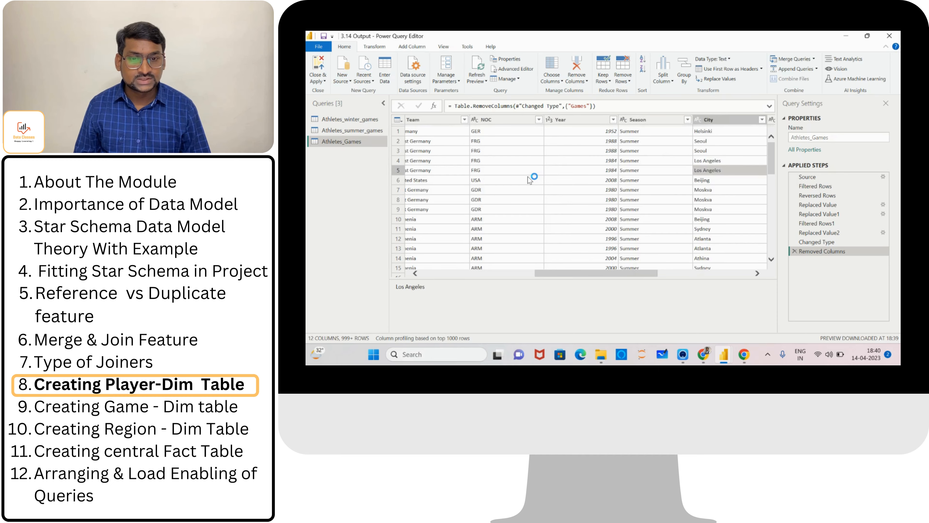
key("Right")
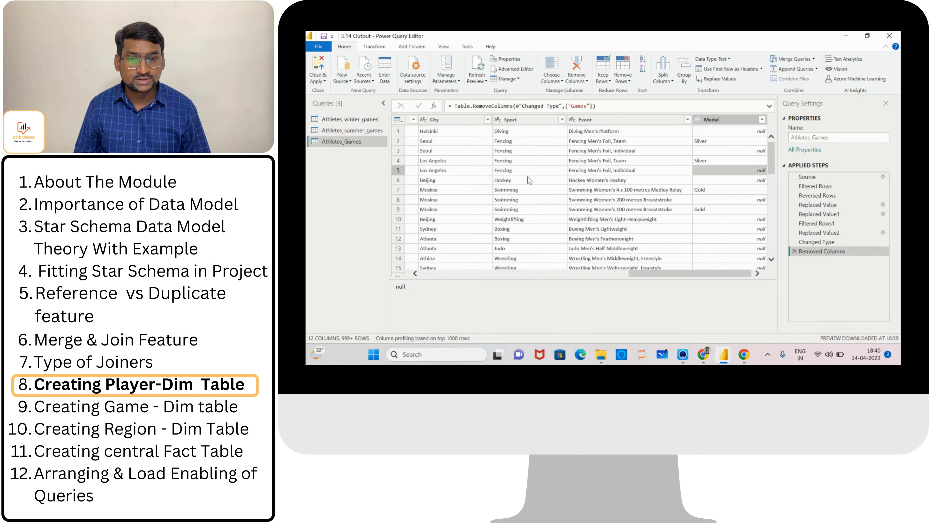
key("Left")
key("Left")
key("Left")
key("Left")
key("Left")
key("Left")
key("Left")
key("Left")
key("Left")
key("Left")
key("Left")
key("Left")
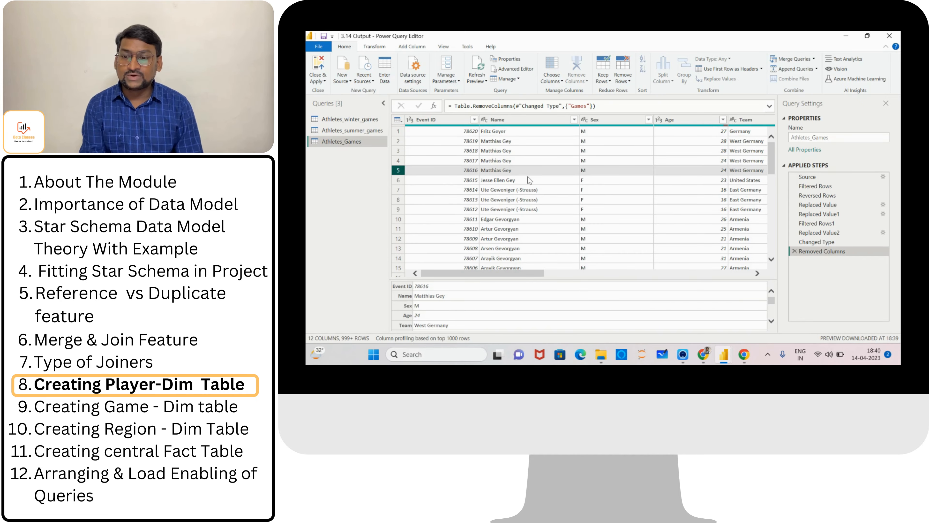
Select the Name, Sex, Age and Team columns together in the Athletes_Games table
left_click(519, 127)
key("shift+Right")
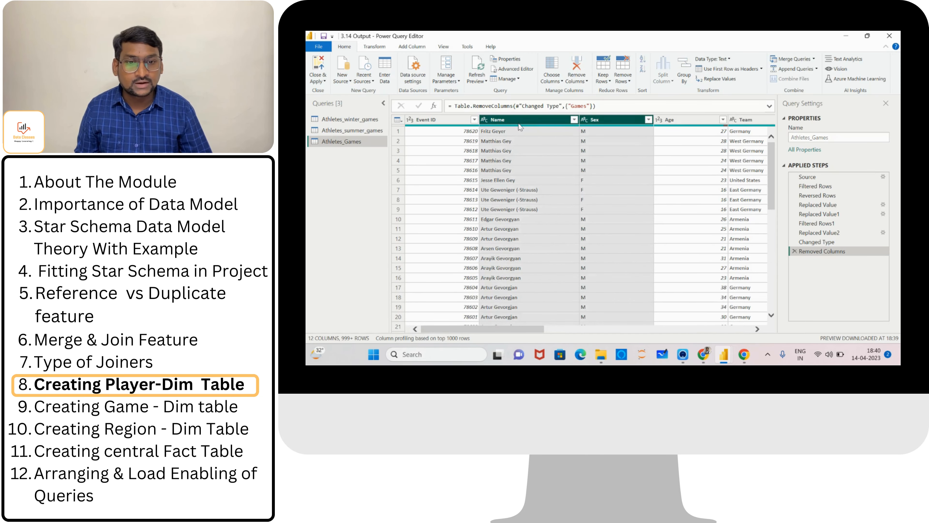
key("shift+Right")
key("shift+Right")
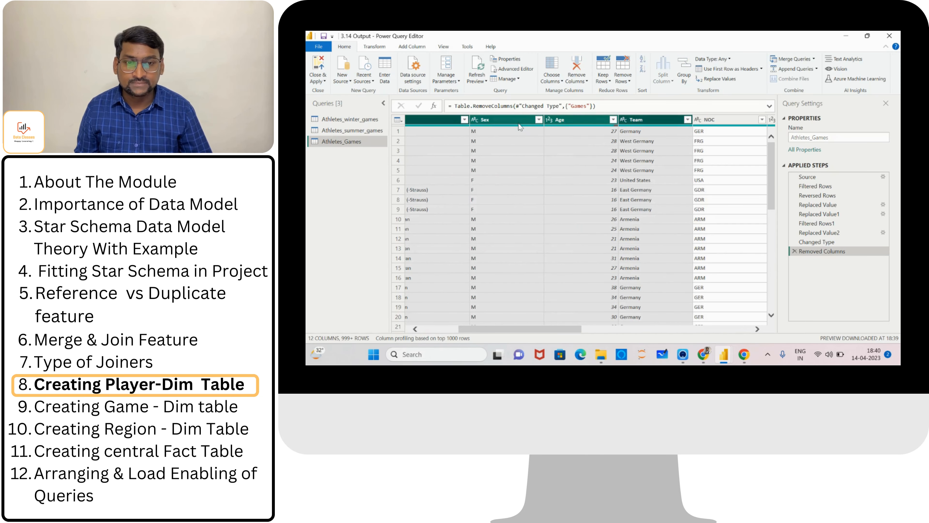
key("shift+Left")
key("shift+Left")
key("shift+Left")
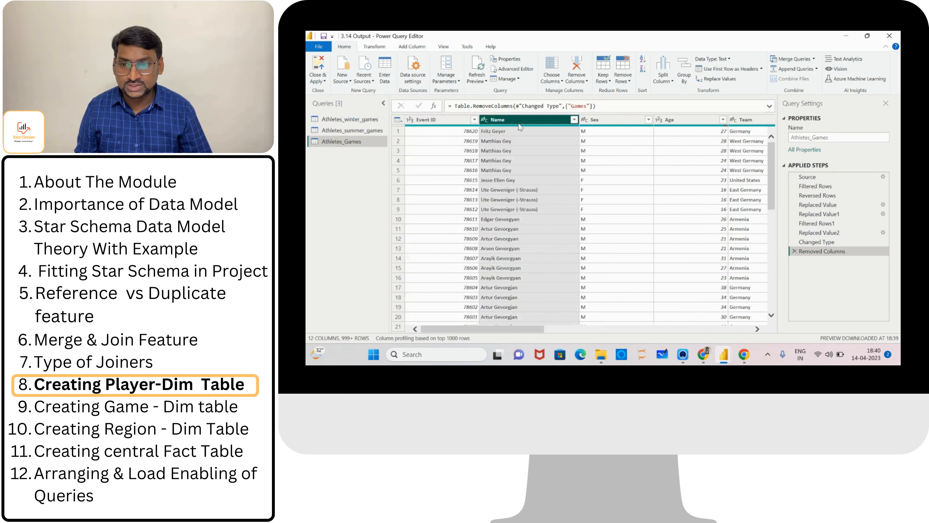
key("shift+Right")
key("shift+Right")
key("shift+Right")
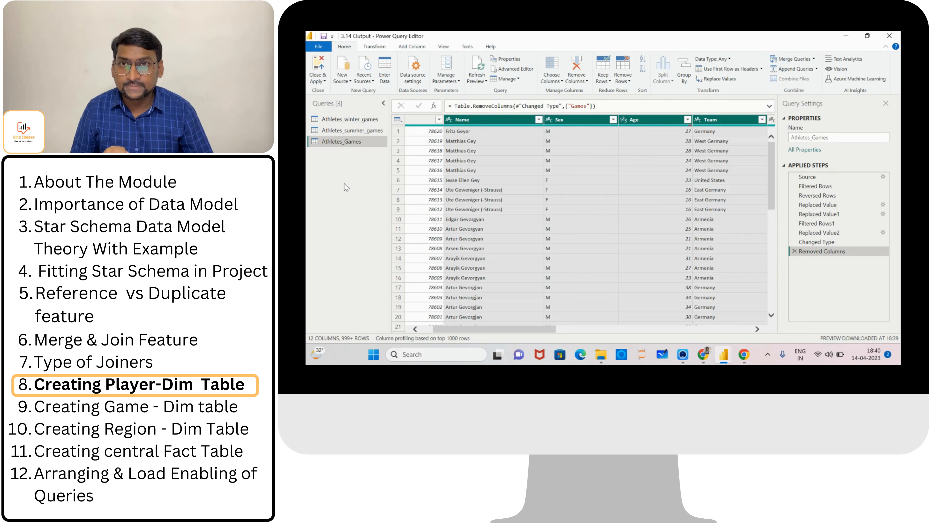
Create a reference query from the Athletes_Games query
right_click(343, 144)
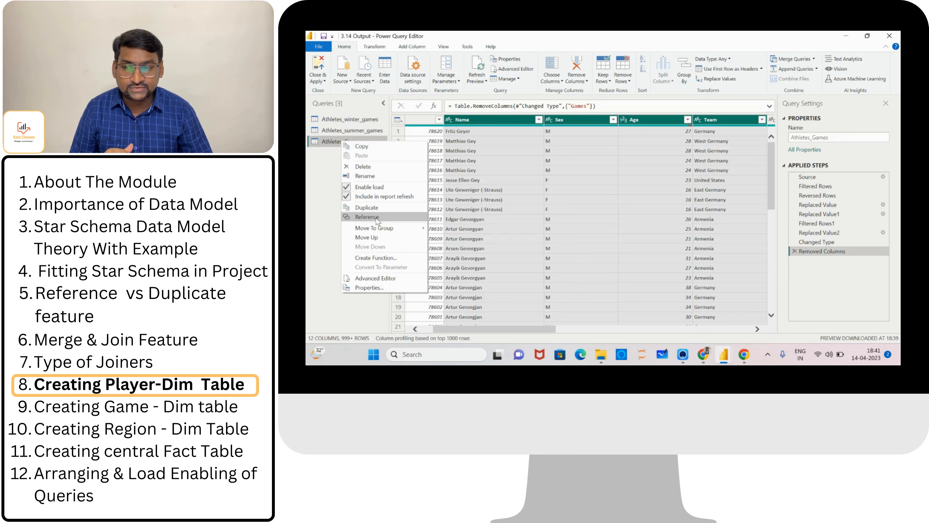
left_click(383, 219)
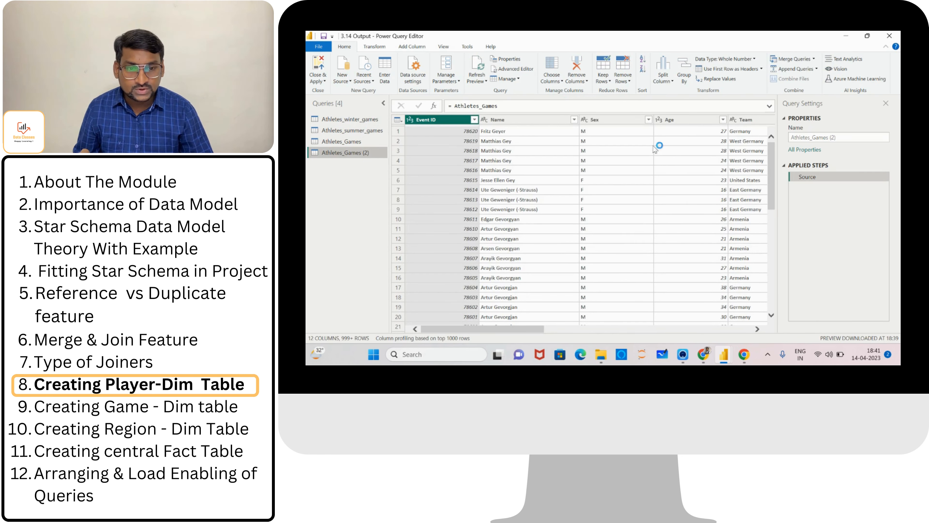
Browse the columns of the new referenced query
left_click(530, 142)
key("Right")
key("Right")
key("Right")
key("Right")
key("Right")
key("Right")
key("Right")
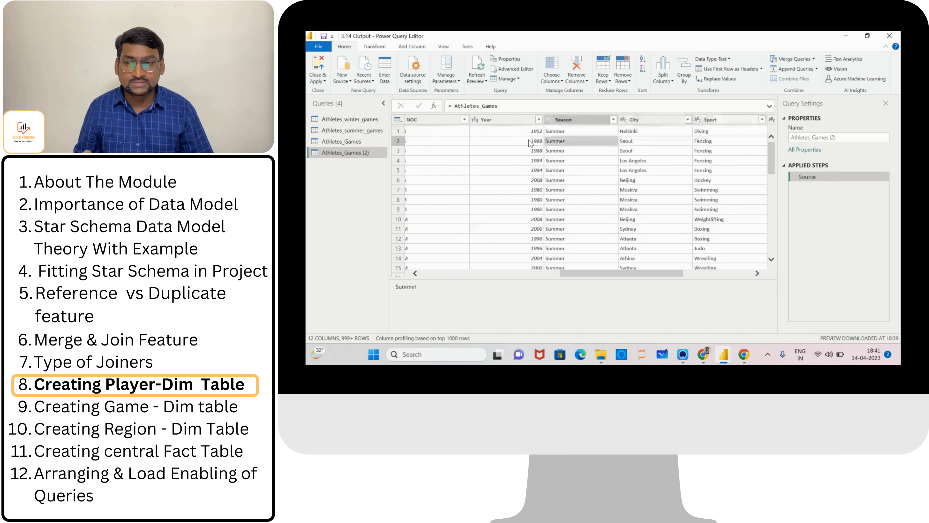
key("Home")
left_click(404, 142)
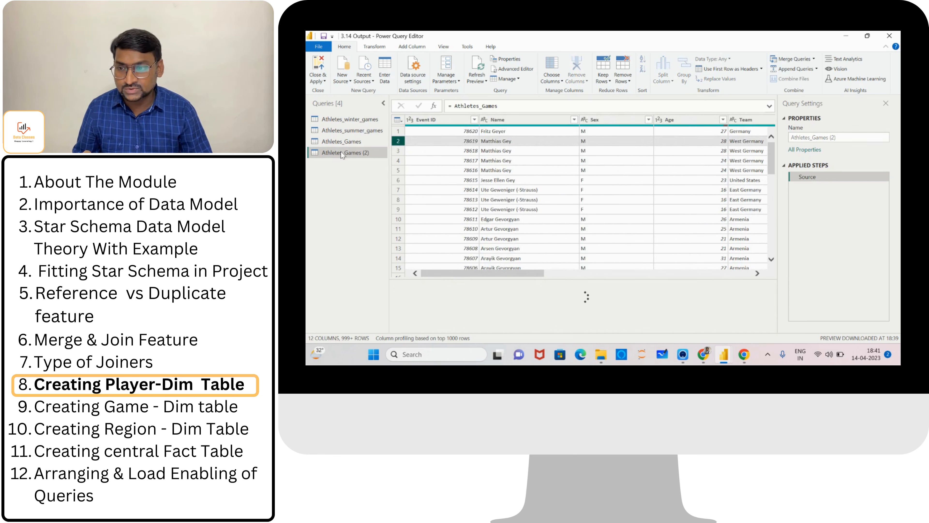
Rename the referenced query as reference
left_click(843, 138)
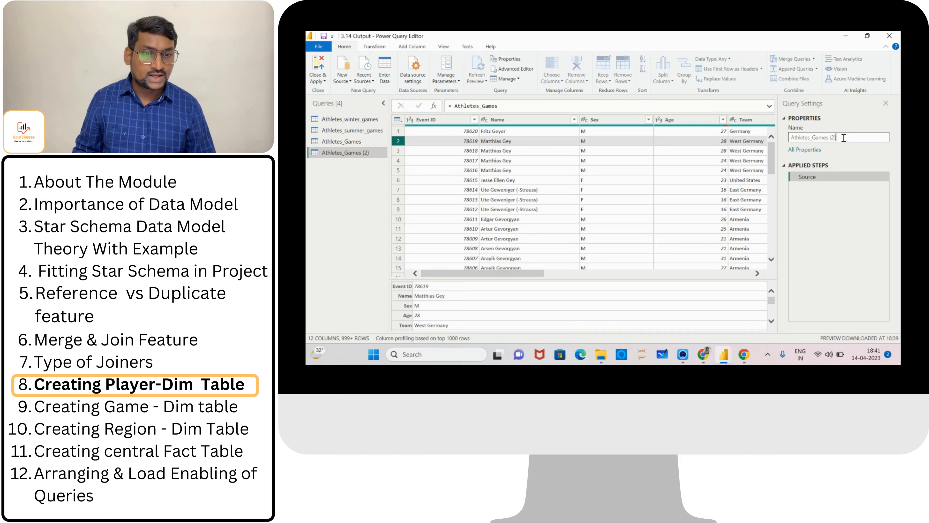
key("BackSpace")
key("BackSpace")
key("BackSpace")
key("BackSpace")
key("BackSpace")
key("BackSpace")
key("BackSpace")
key("BackSpace")
key("BackSpace")
key("BackSpace")
key("BackSpace")
key("BackSpace")
key("BackSpace")
key("BackSpace")
key("BackSpace")
key("BackSpace")
key("BackSpace")
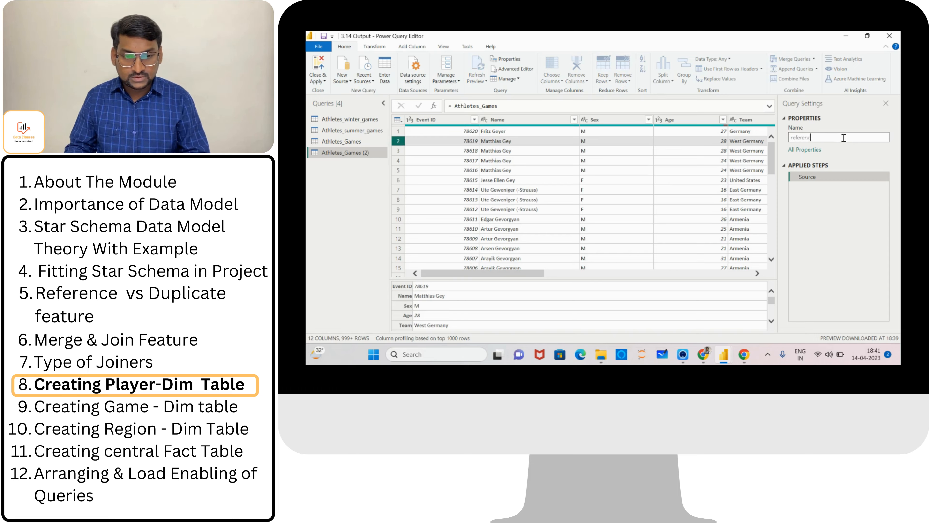
key("Return")
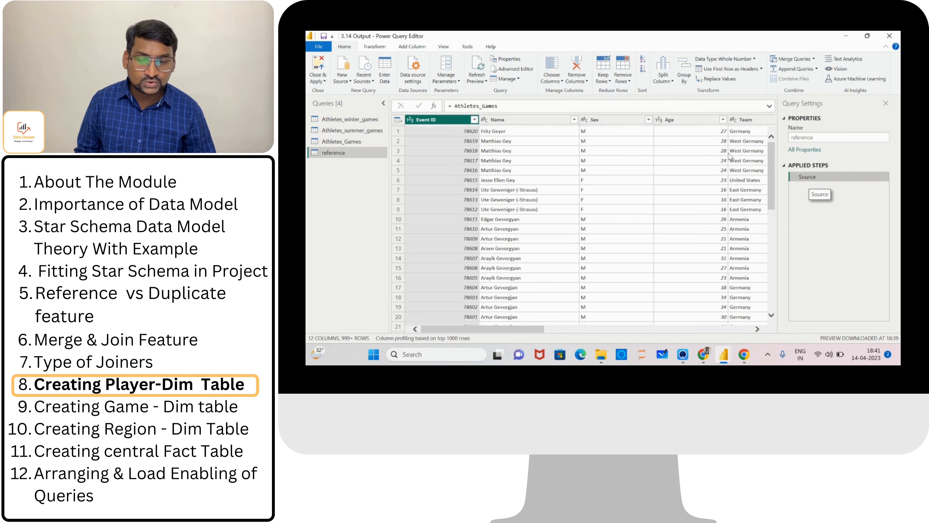
Remove the Event ID column from the Athletes_Games query
left_click(343, 142)
left_click(496, 151)
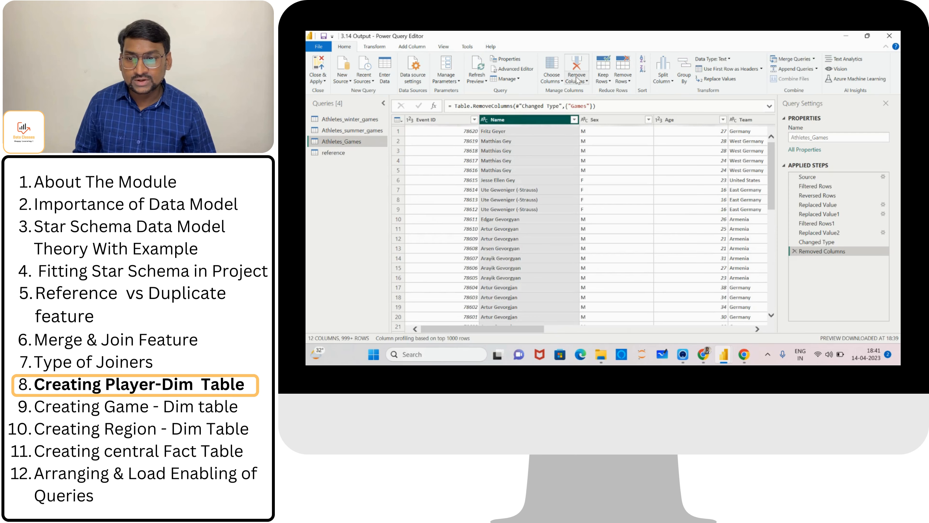
left_click(440, 121)
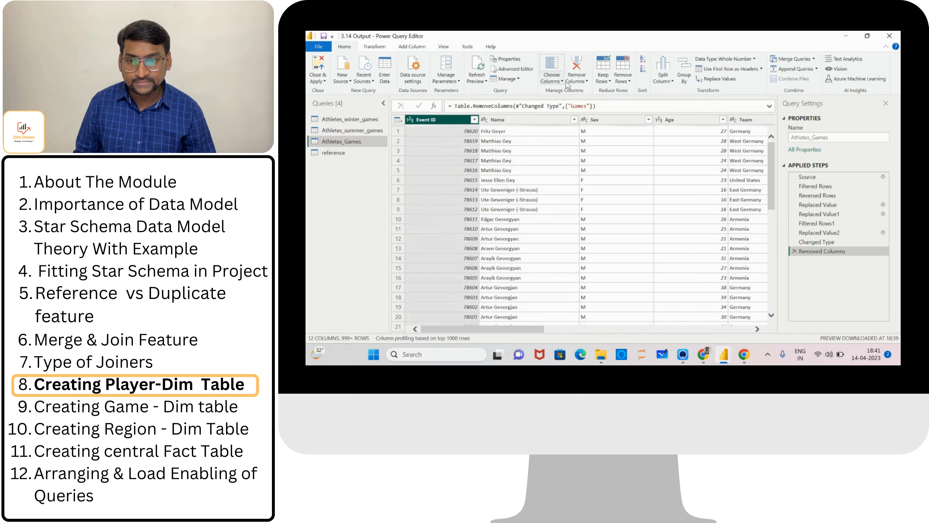
left_click(578, 66)
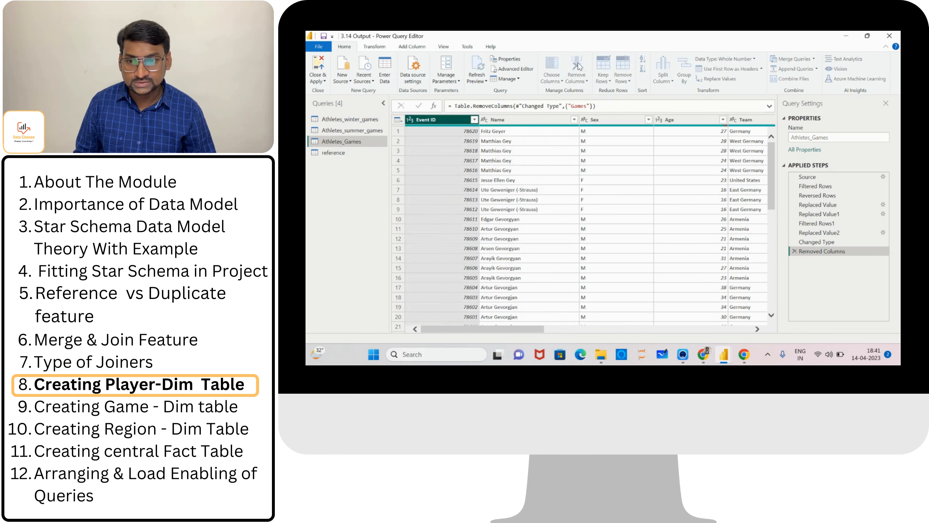
Inspect the reference query's columns and return to Athletes_Games
left_click(331, 155)
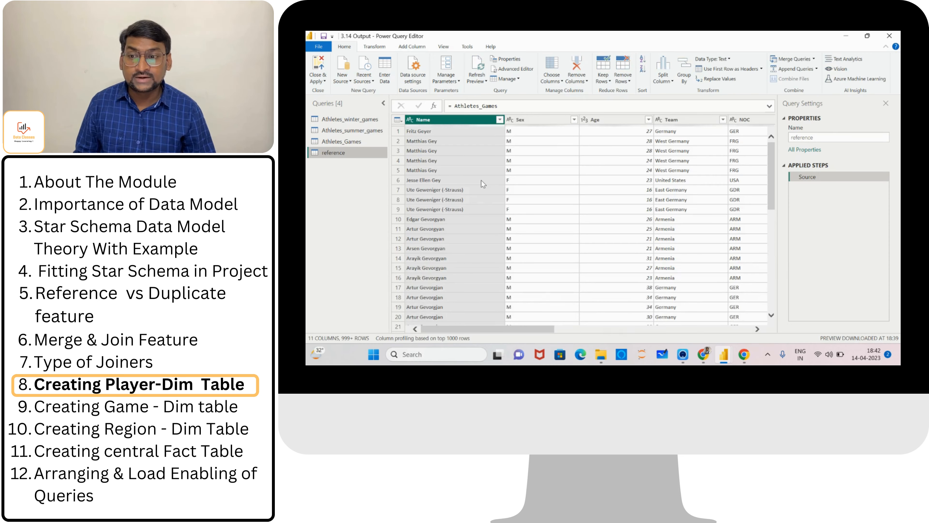
left_click(482, 189)
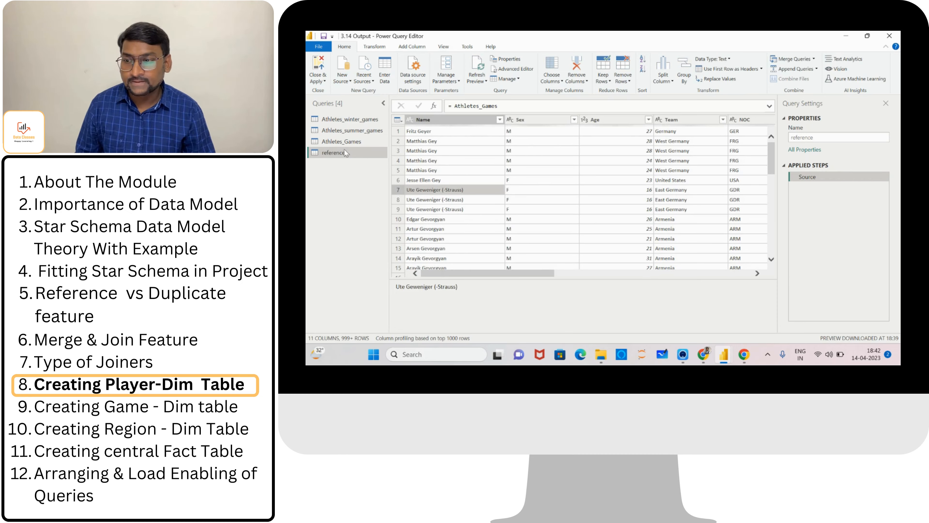
left_click(338, 141)
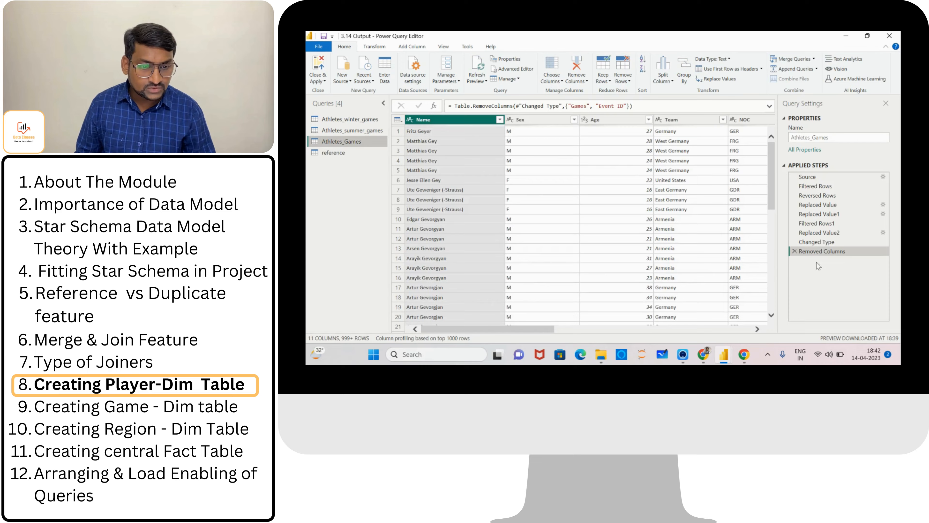
Delete the Removed Columns step from Athletes_Games and view the reference query
left_click(796, 251)
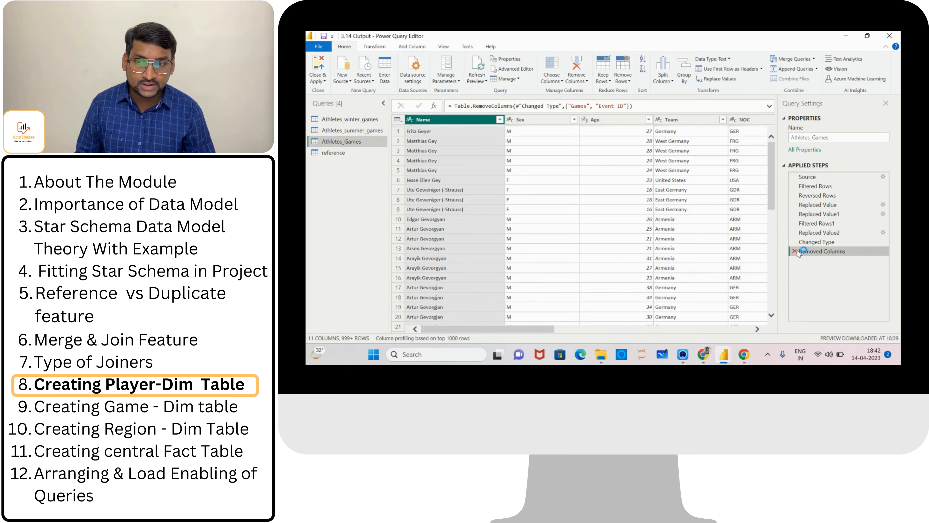
left_click(343, 152)
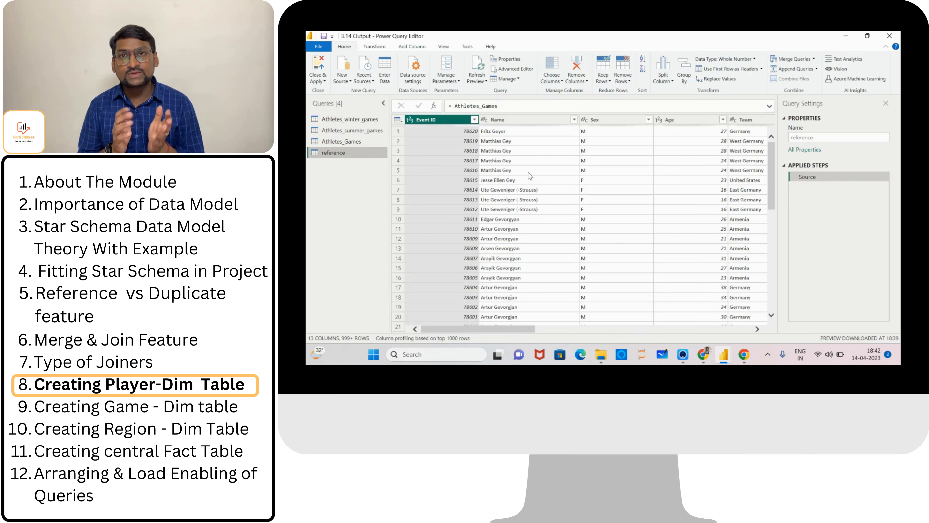
Duplicate the Athletes_Games query
left_click(337, 142)
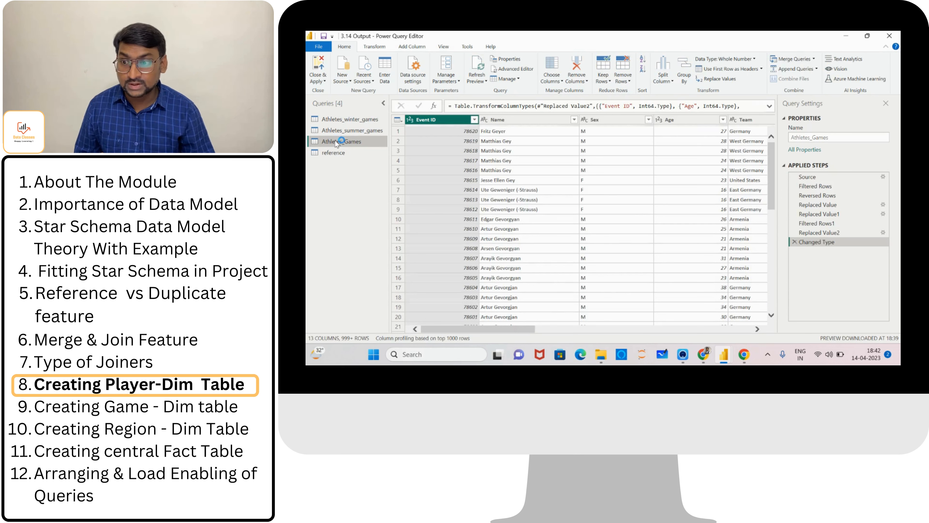
right_click(336, 143)
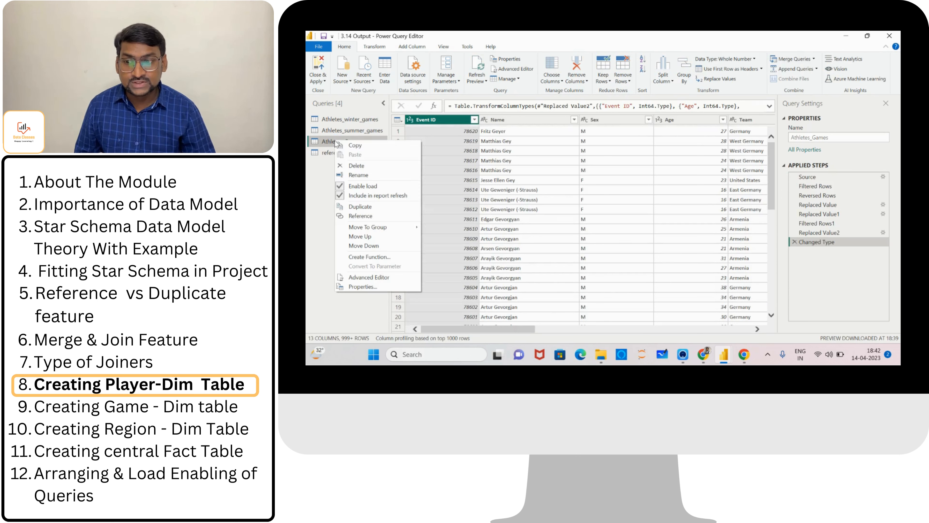
left_click(356, 207)
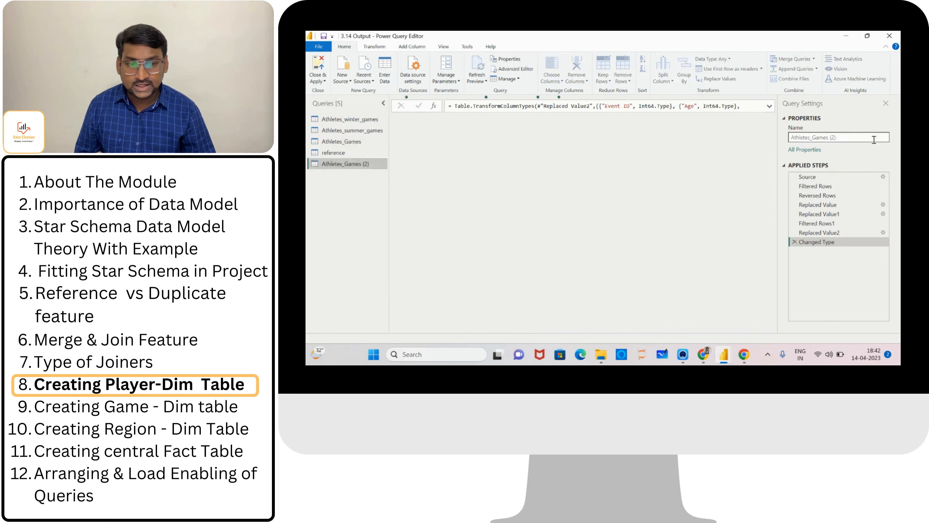
Rename the duplicated query as Duplicate
triple_click(871, 137)
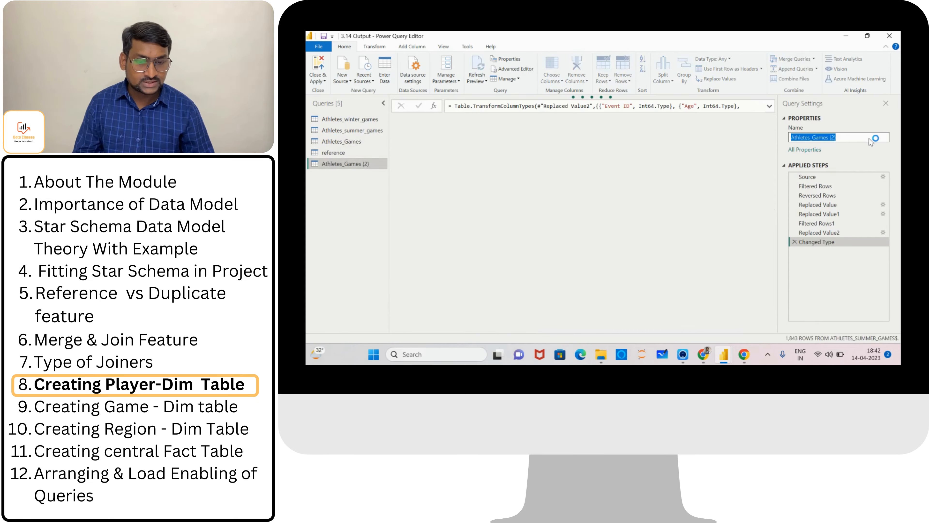
type("Duplicate")
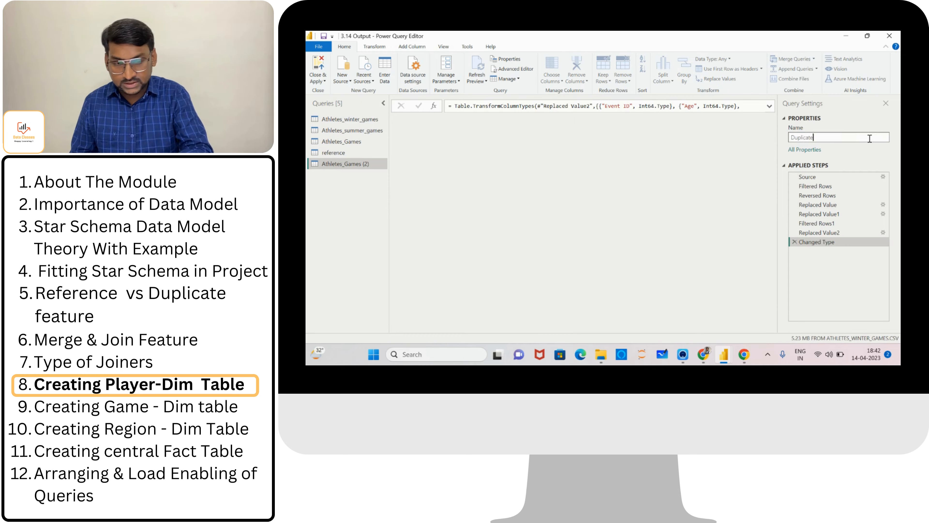
key("Return")
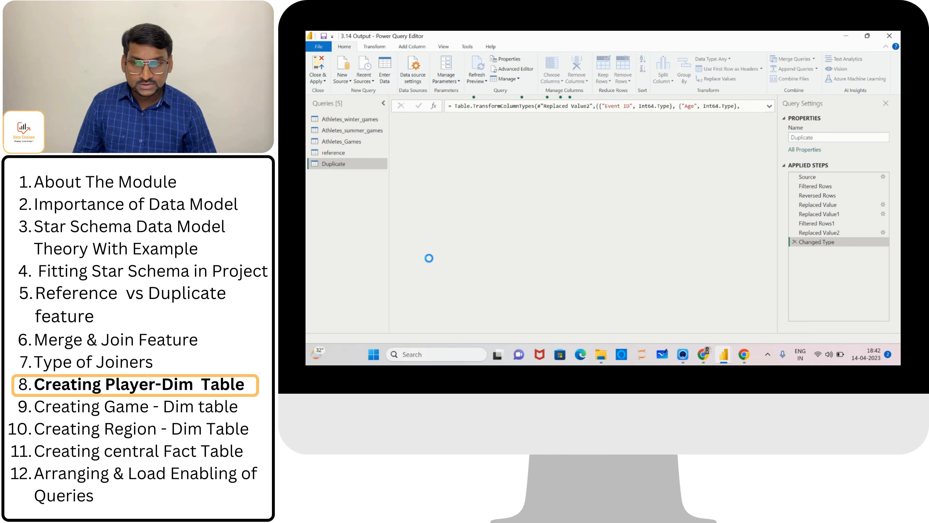
Compare the Athletes_Games and Duplicate queries
left_click(347, 142)
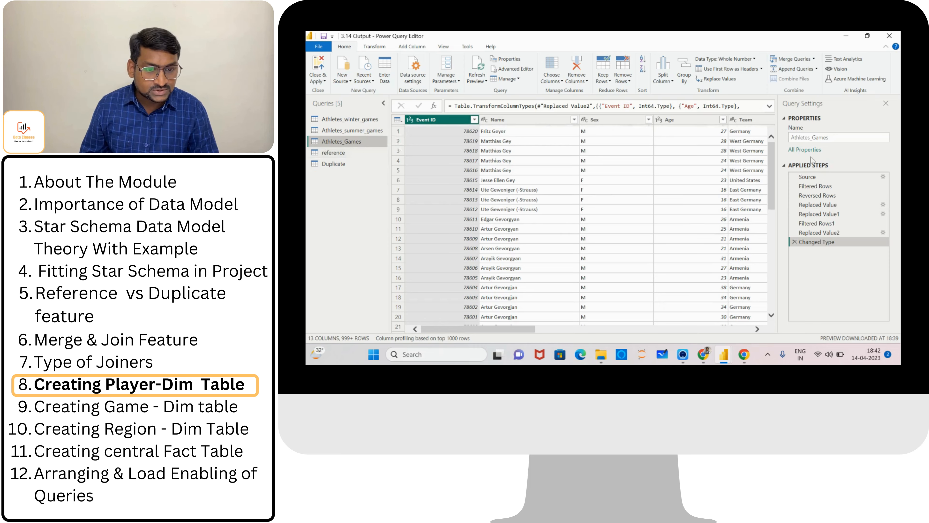
left_click(332, 166)
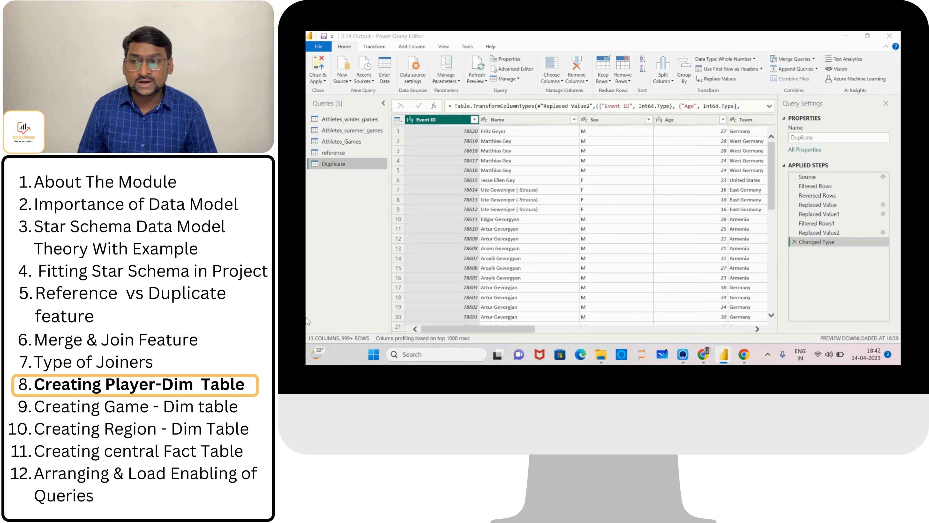
left_click(349, 142)
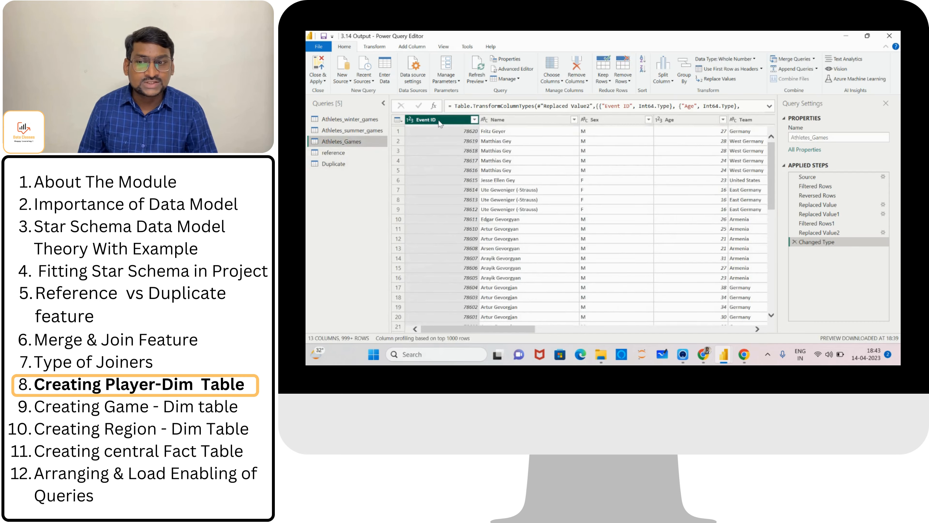
Remove the Event ID column from Athletes_Games and view the Duplicate query for comparison
left_click(577, 66)
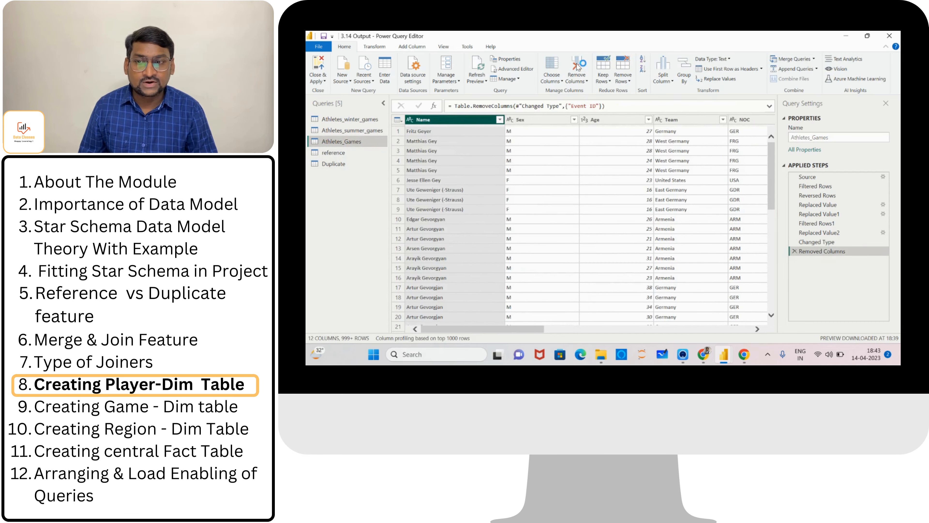
left_click(338, 165)
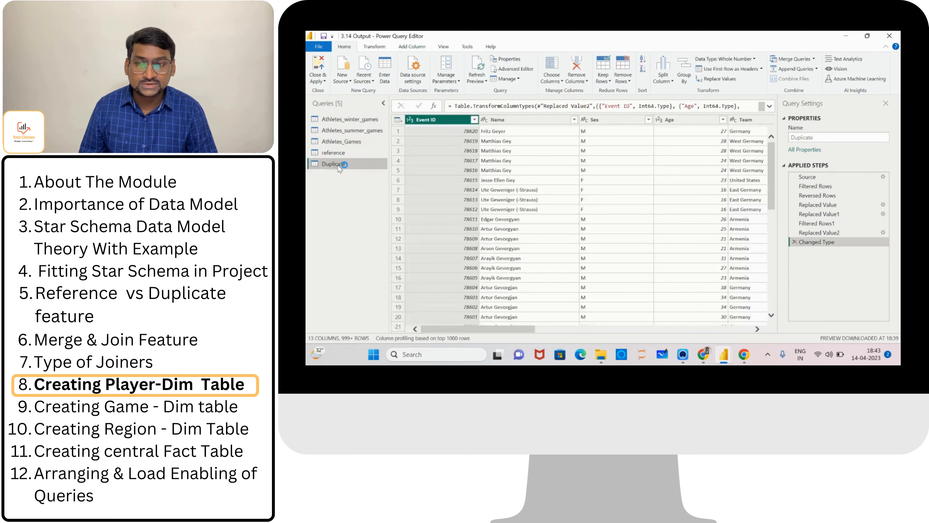
Delete the Removed Columns step from the Athletes_Games query
left_click(341, 141)
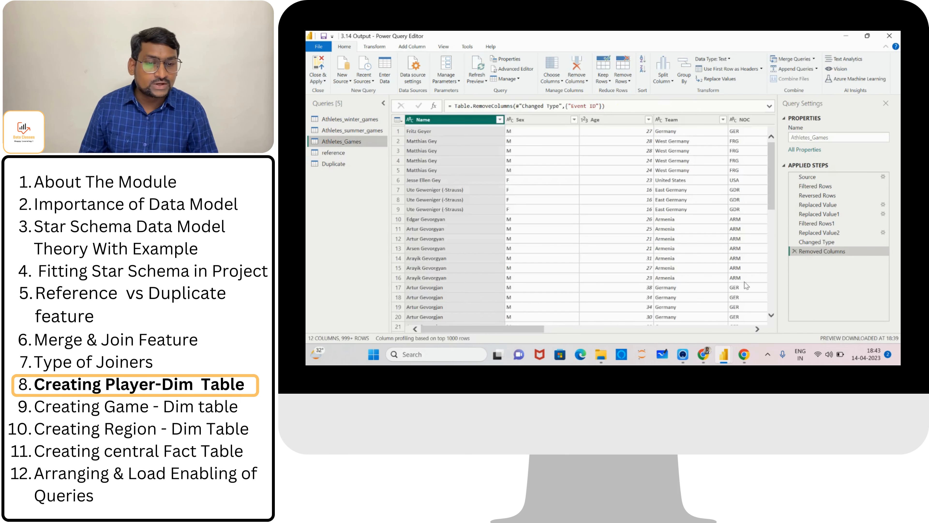
left_click(794, 251)
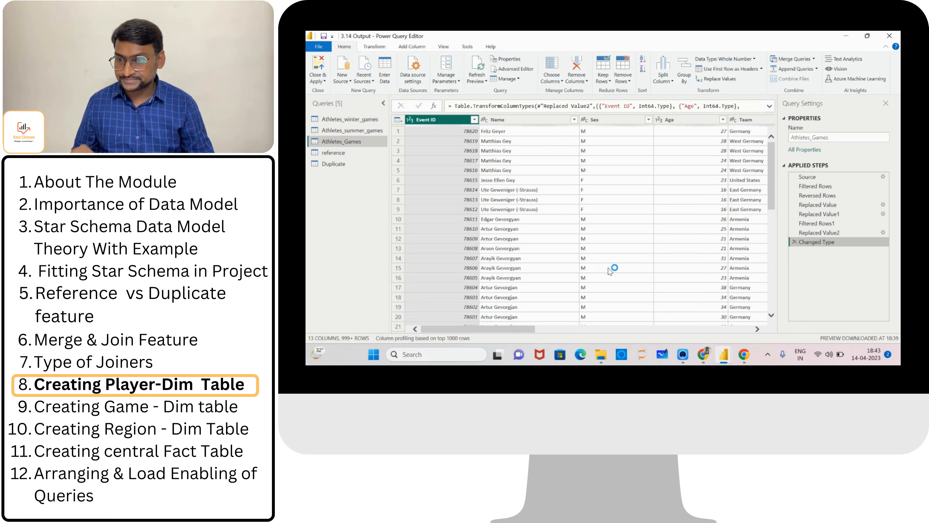
Delete the Duplicate query
left_click(339, 168)
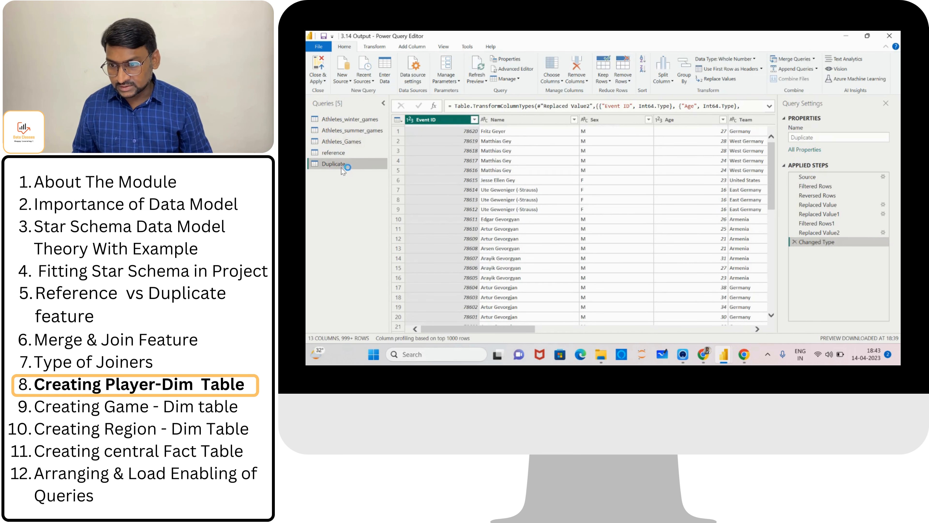
right_click(344, 161)
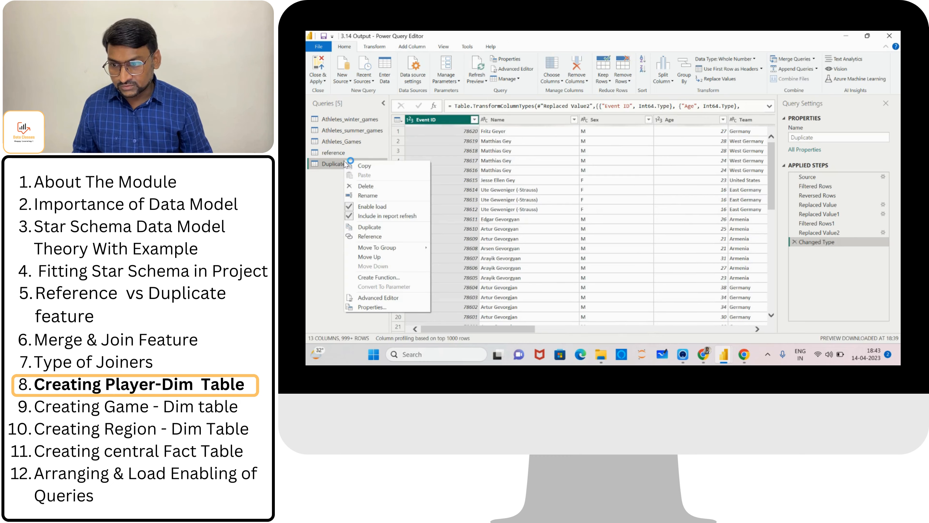
left_click(370, 189)
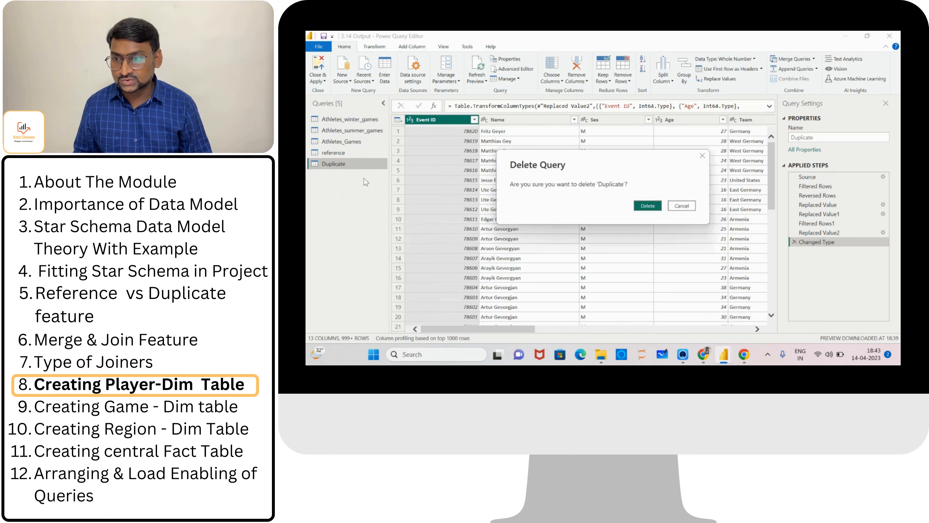
left_click(648, 206)
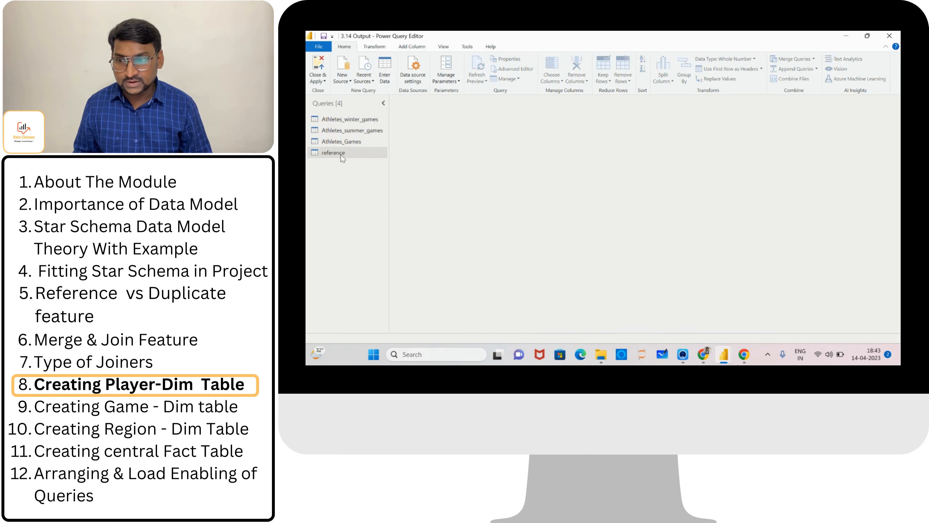
Delete the reference query
right_click(342, 155)
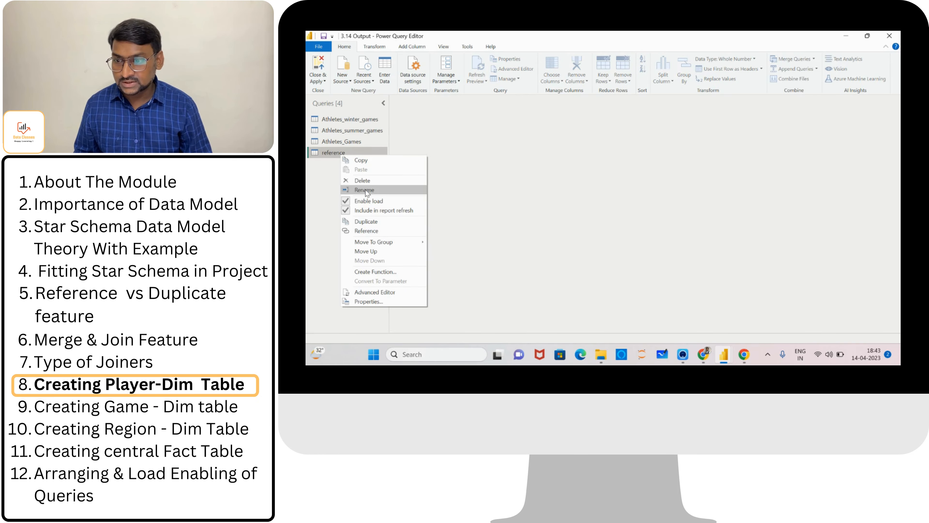
left_click(361, 179)
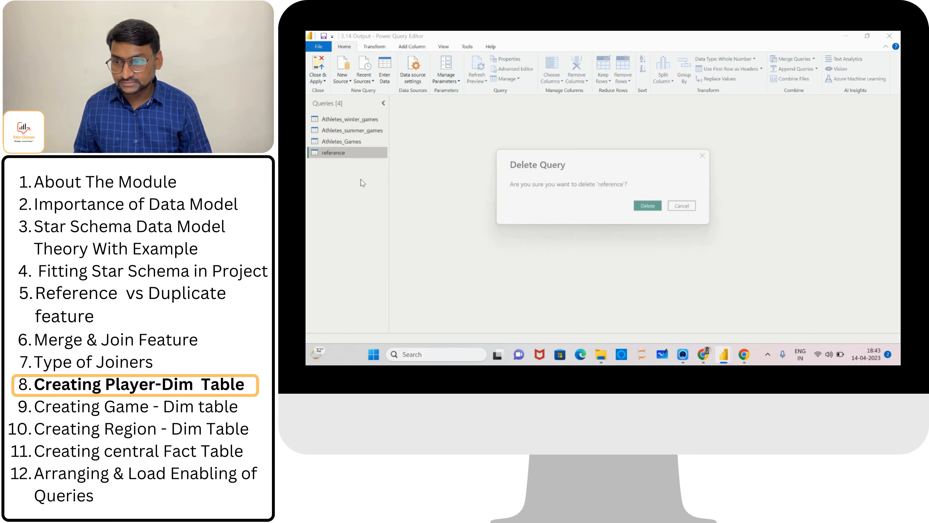
left_click(646, 206)
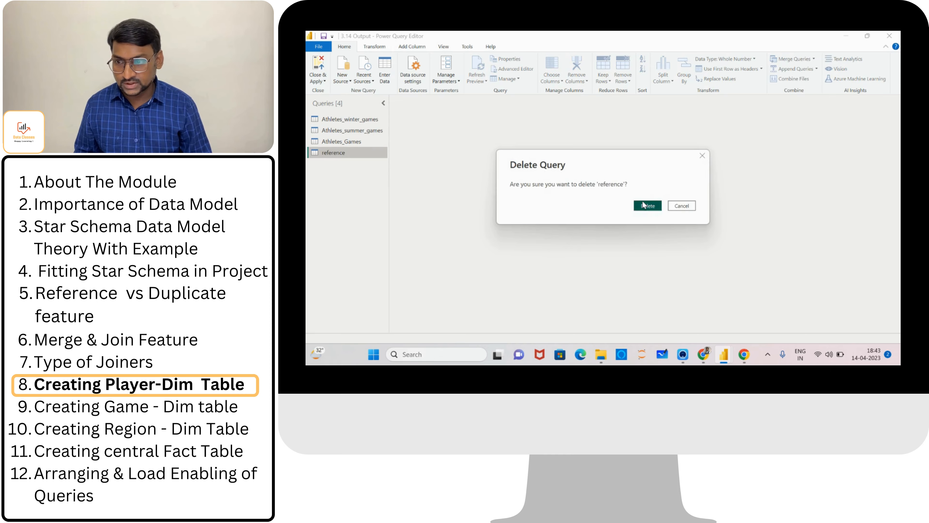
Duplicate the Athletes_Games query
left_click(351, 143)
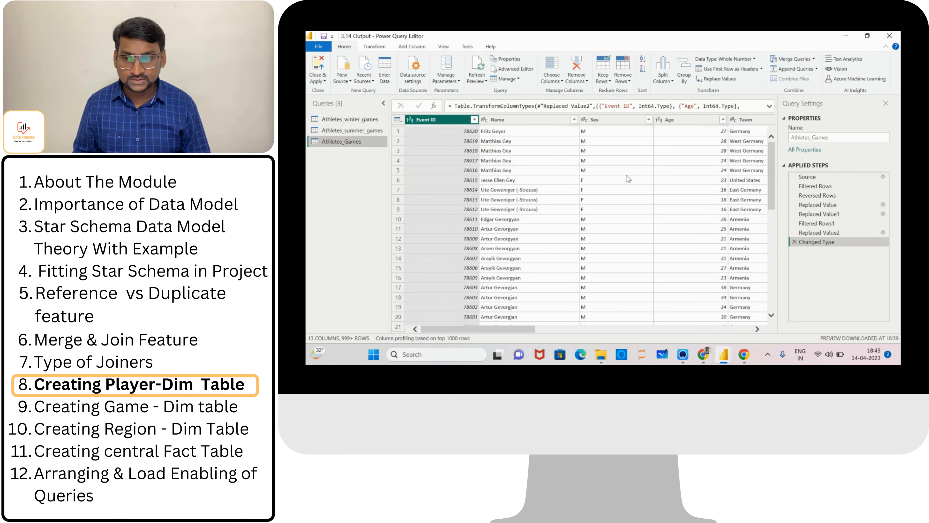
right_click(357, 142)
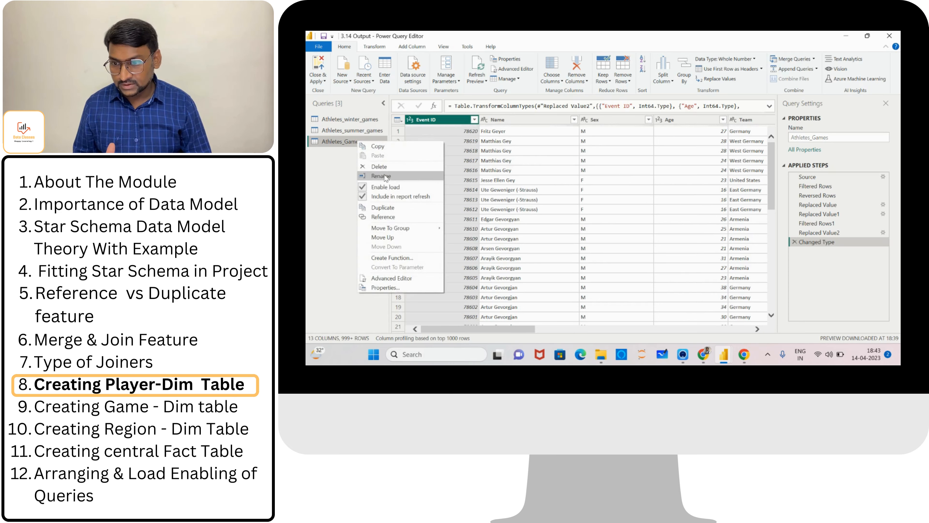
left_click(383, 207)
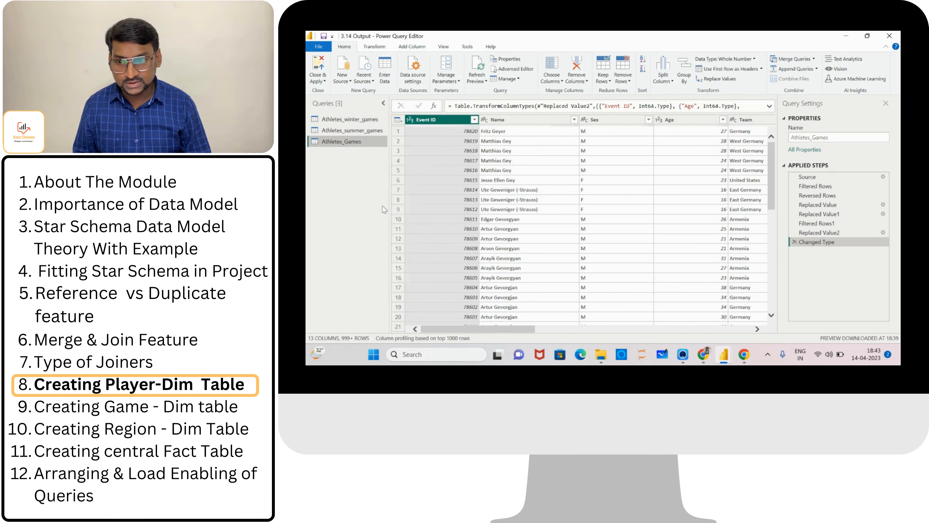
Rename the duplicated query as Player Dim
left_click(853, 137)
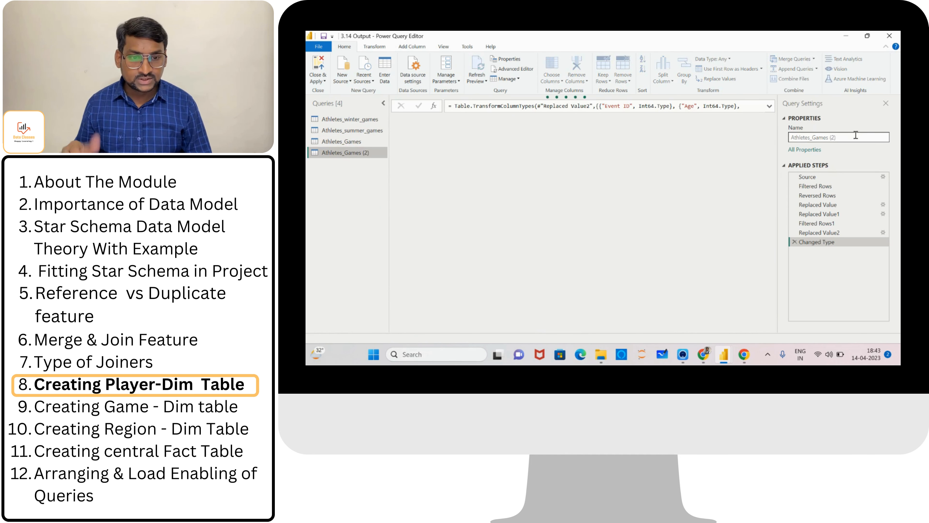
key("ctrl+a")
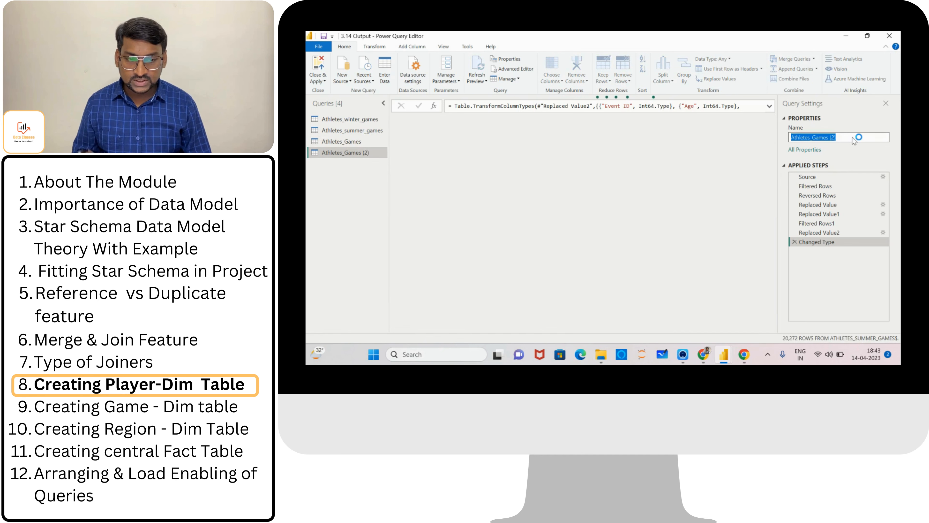
type("Player ")
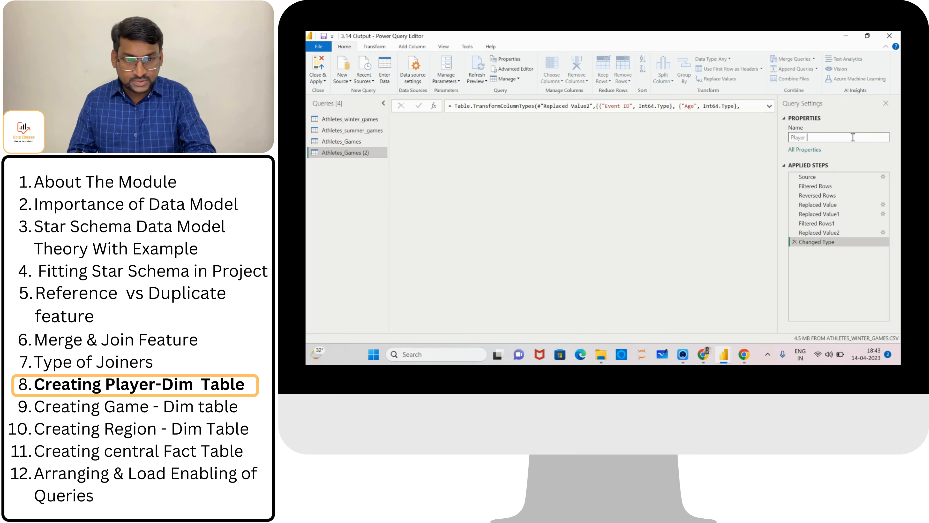
type("Dim")
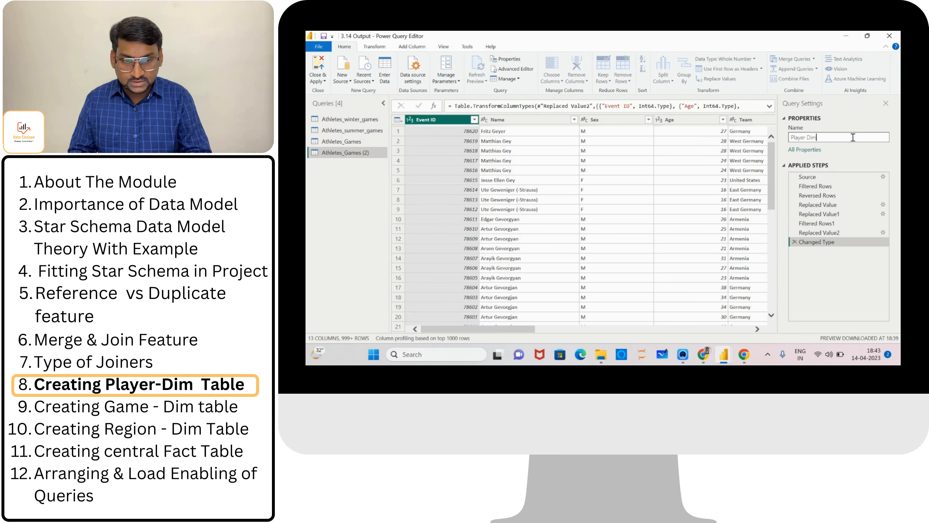
type(" T")
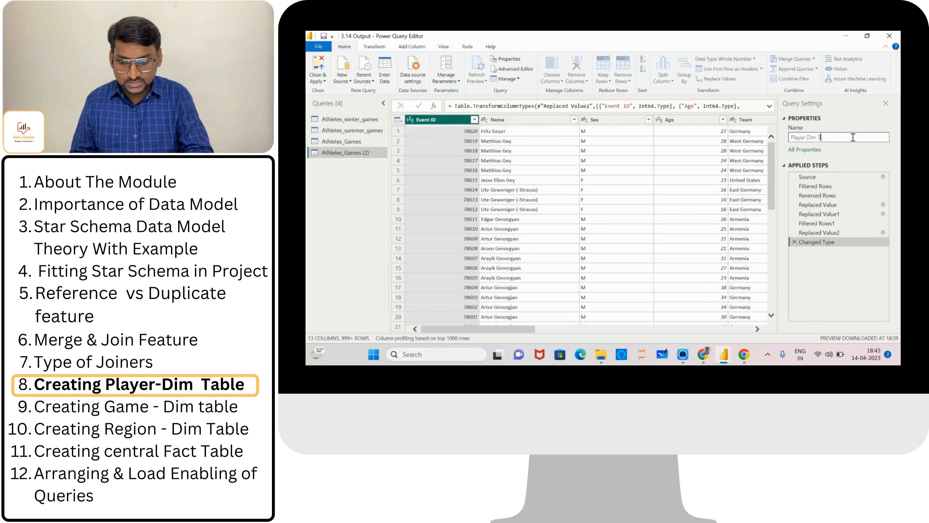
type("able")
key("BackSpace")
key("BackSpace")
key("BackSpace")
key("BackSpace")
key("BackSpace")
key("BackSpace")
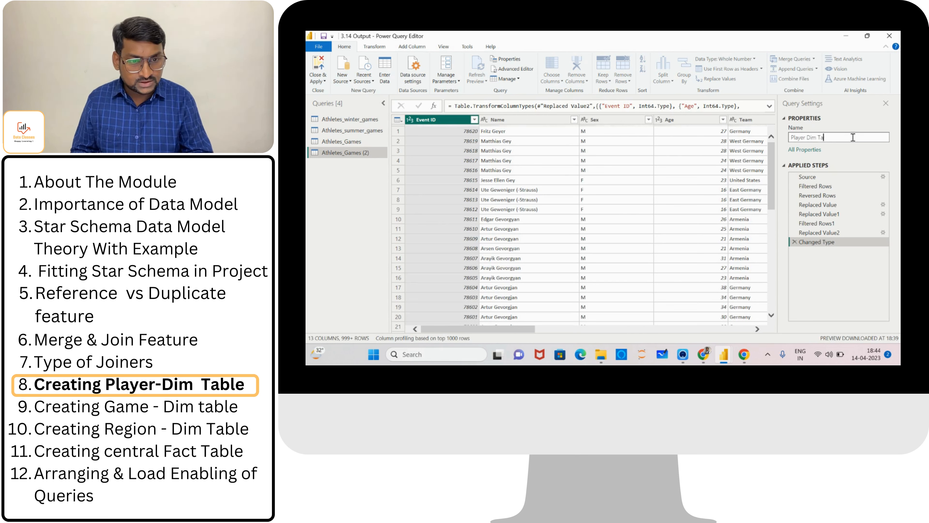
key("Return")
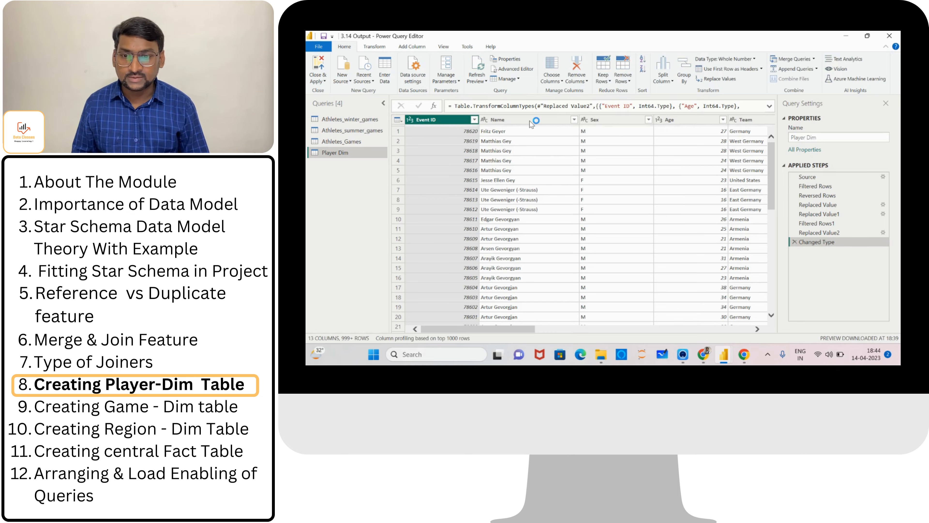
Keep only the Name, Sex, Age and Team columns in Player Dim, removing all other columns
left_click(531, 123)
key("shift+Right")
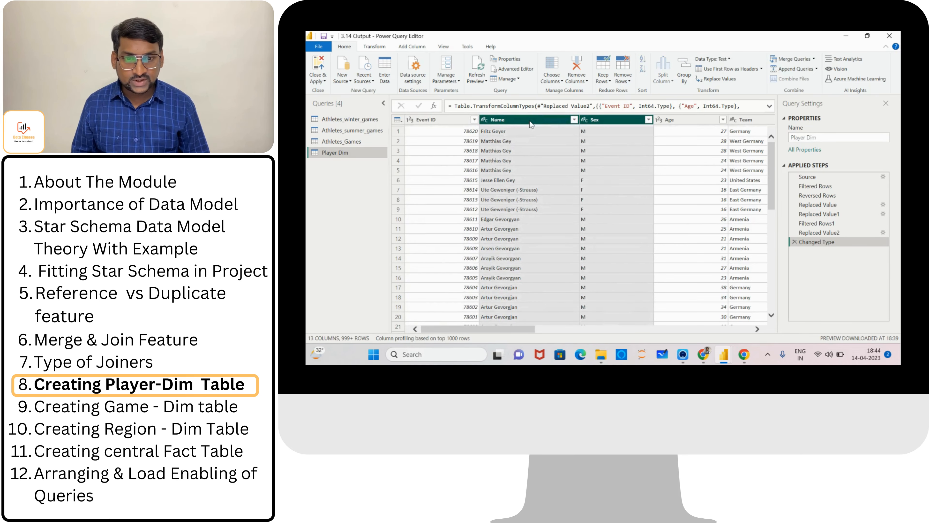
key("shift+Right")
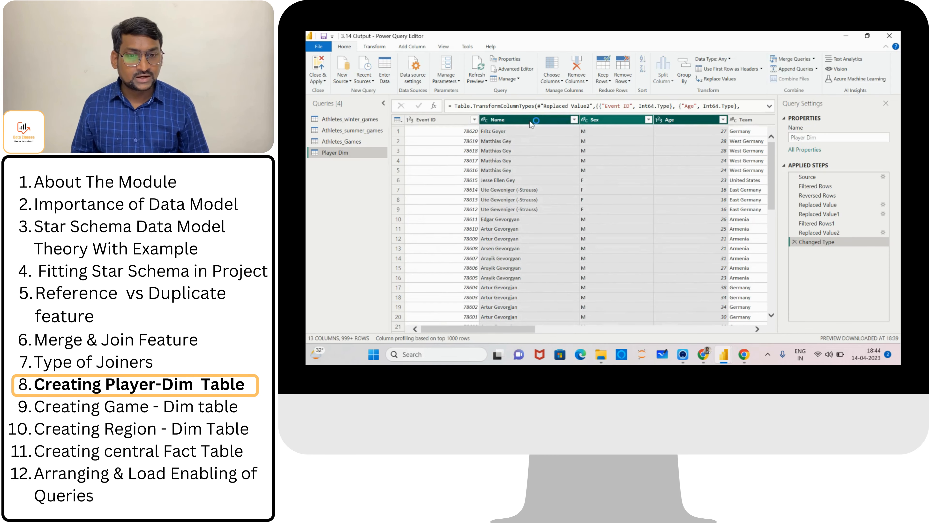
key("shift+Right")
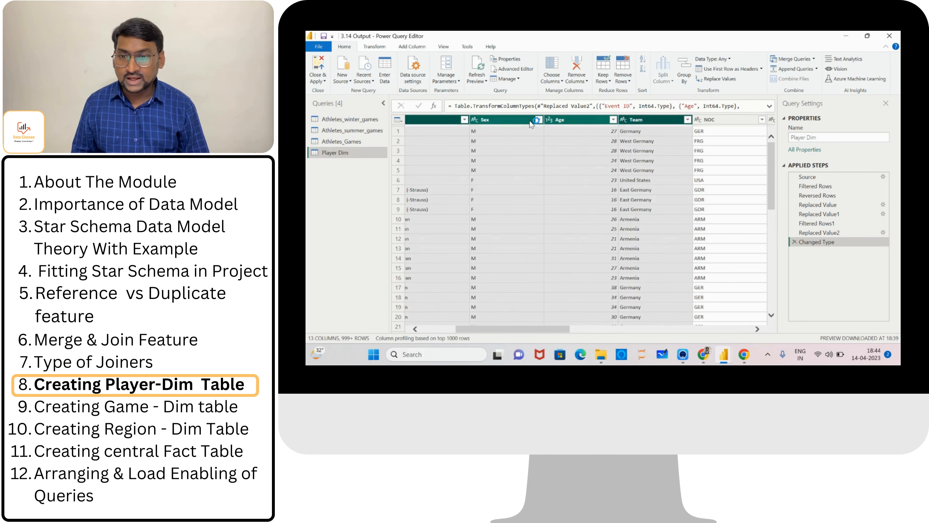
left_click(586, 82)
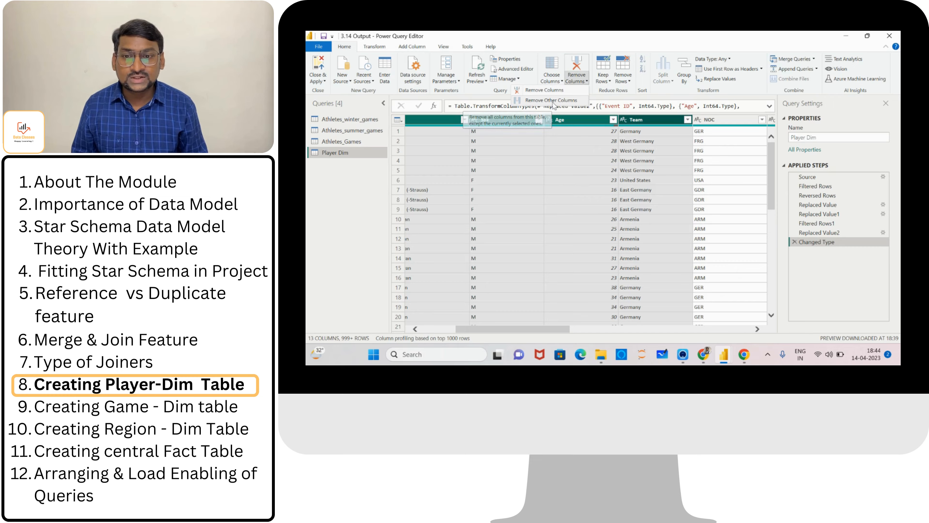
left_click(553, 101)
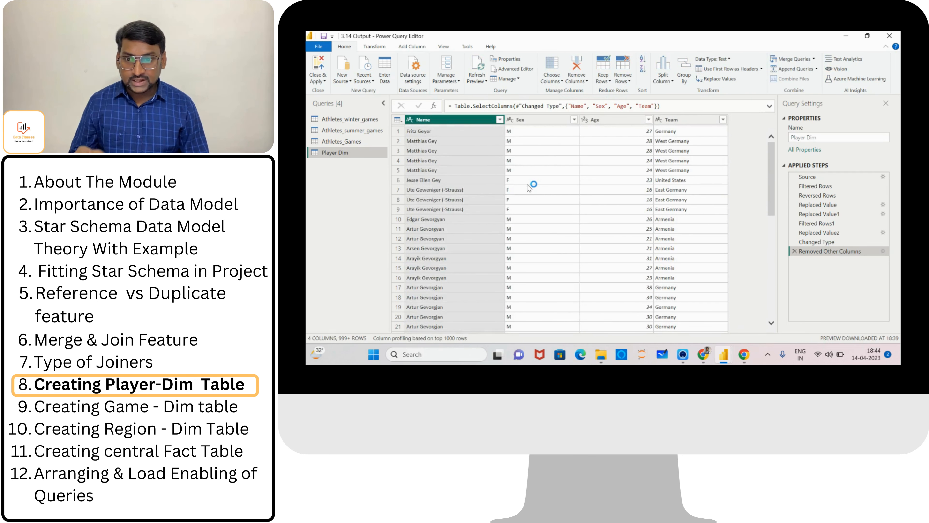
Inspect the rows and cell values of Player Dim for repeated player entries
left_click(527, 183)
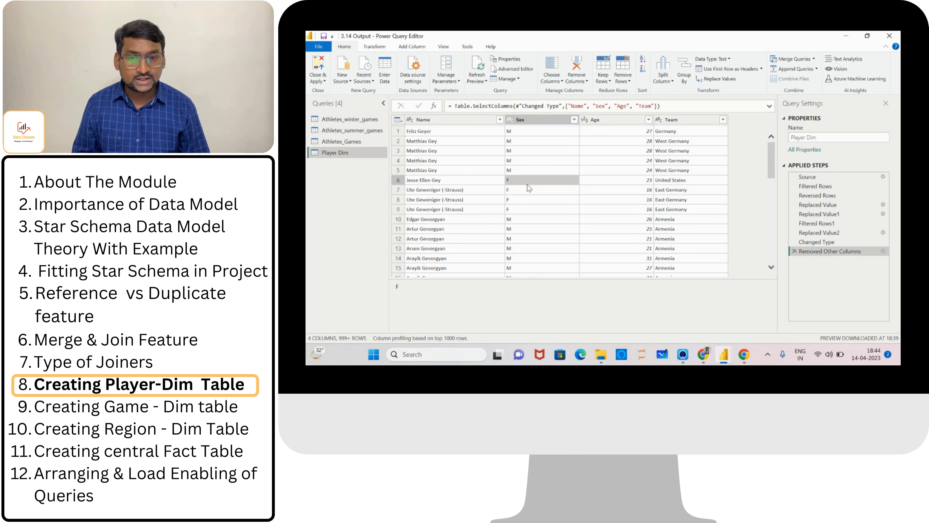
key("Right")
key("Right")
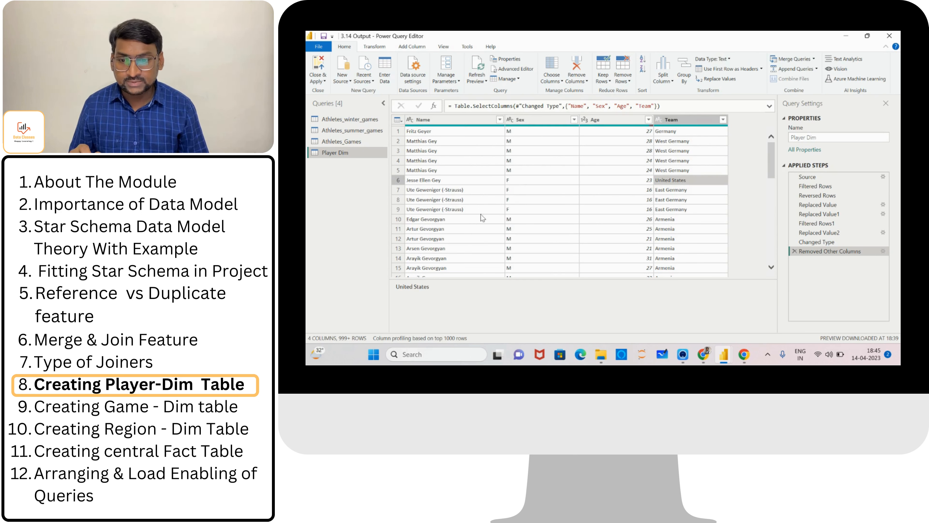
left_click(481, 240)
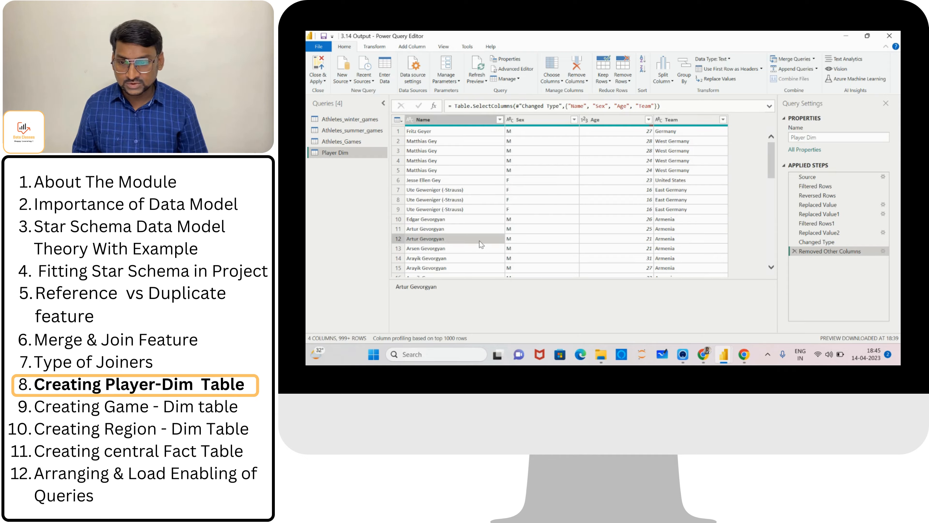
key("Down")
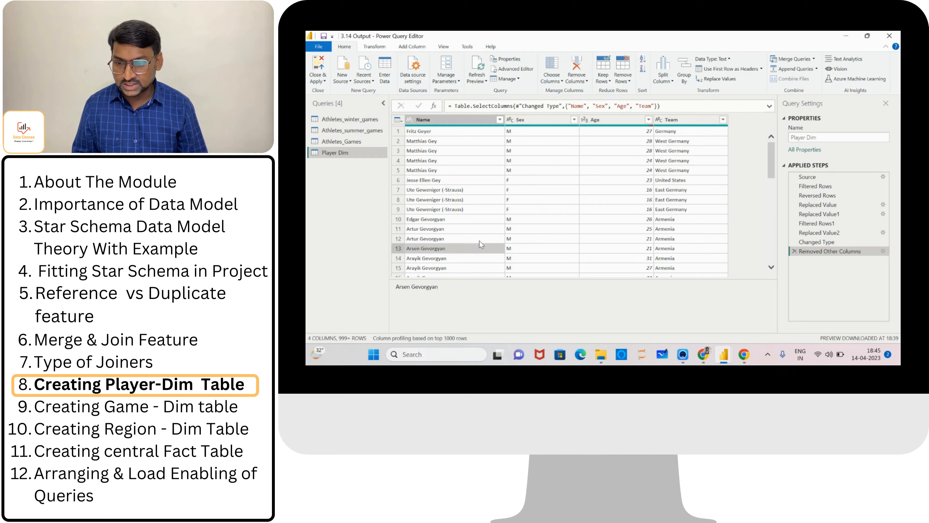
key("Up")
key("Right")
key("Right")
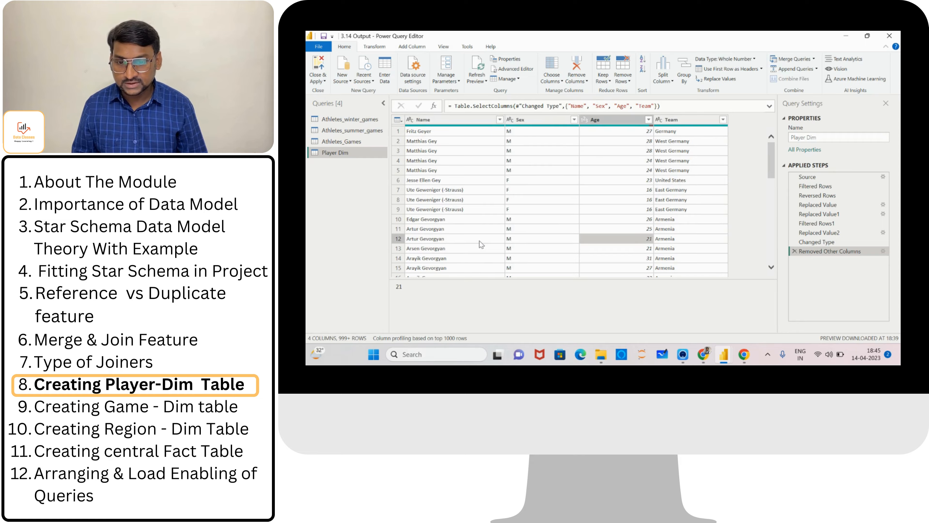
left_click(399, 239)
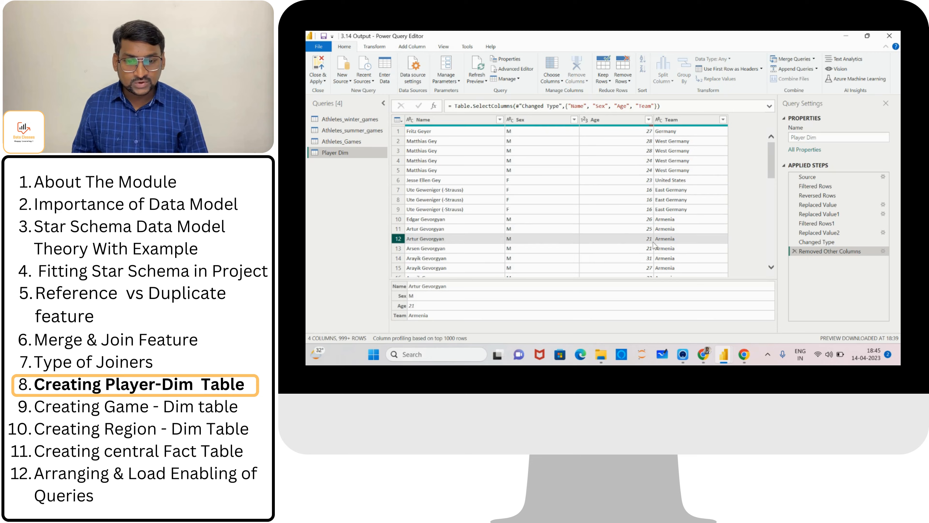
left_click(533, 249)
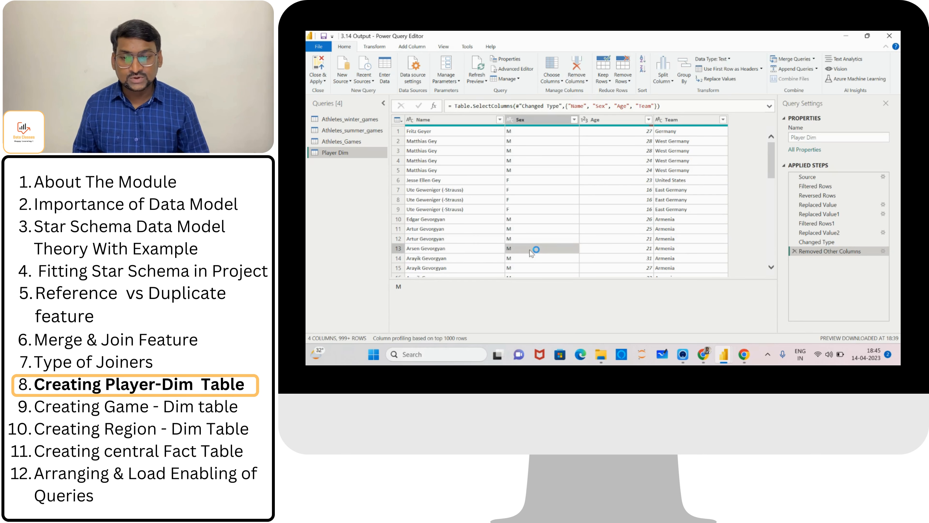
Select all four columns of Player Dim and remove duplicate rows
left_click(450, 121)
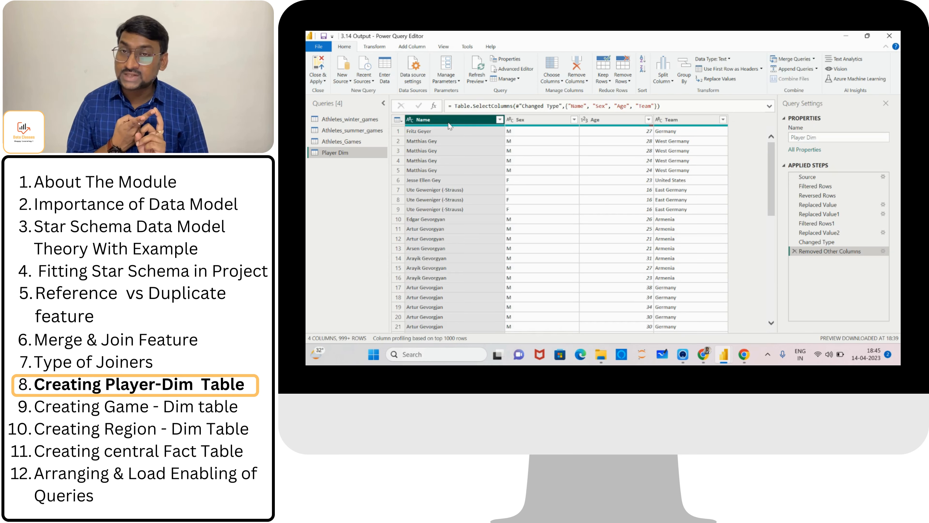
key("ctrl+a")
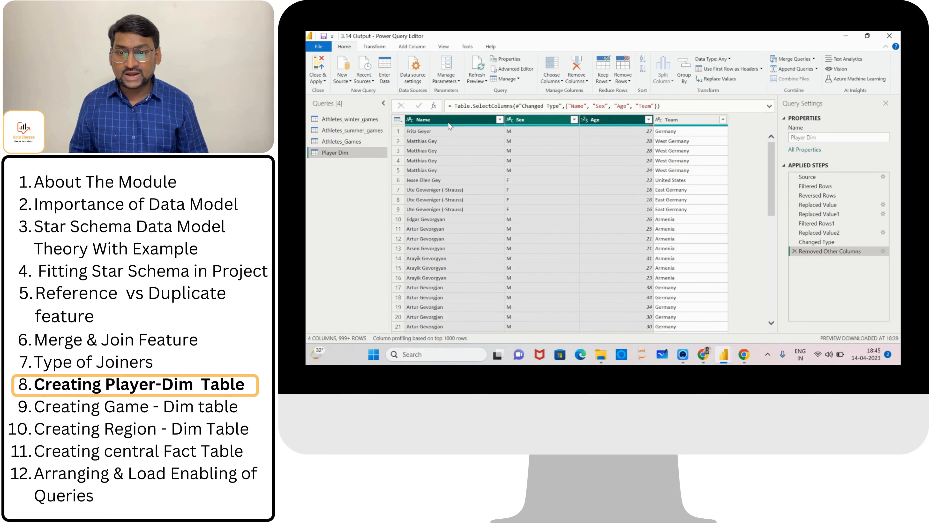
left_click(471, 163)
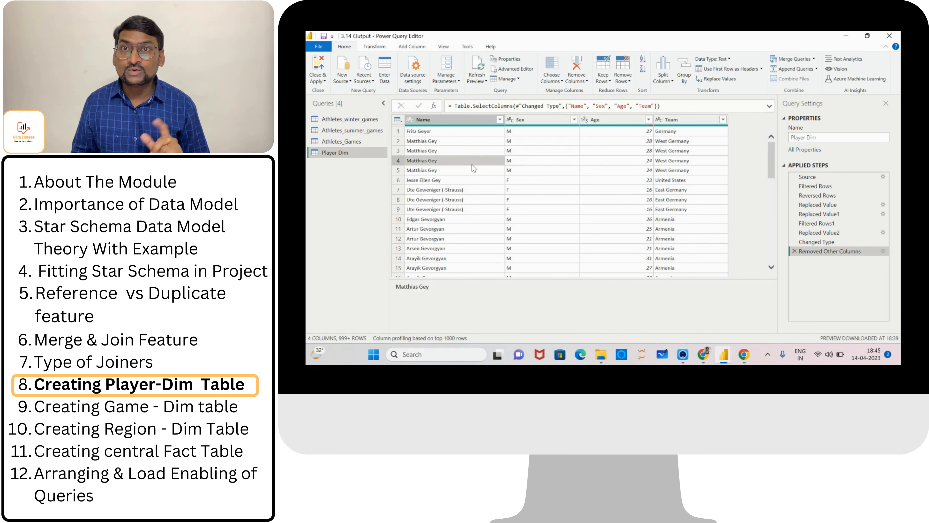
left_click(462, 117)
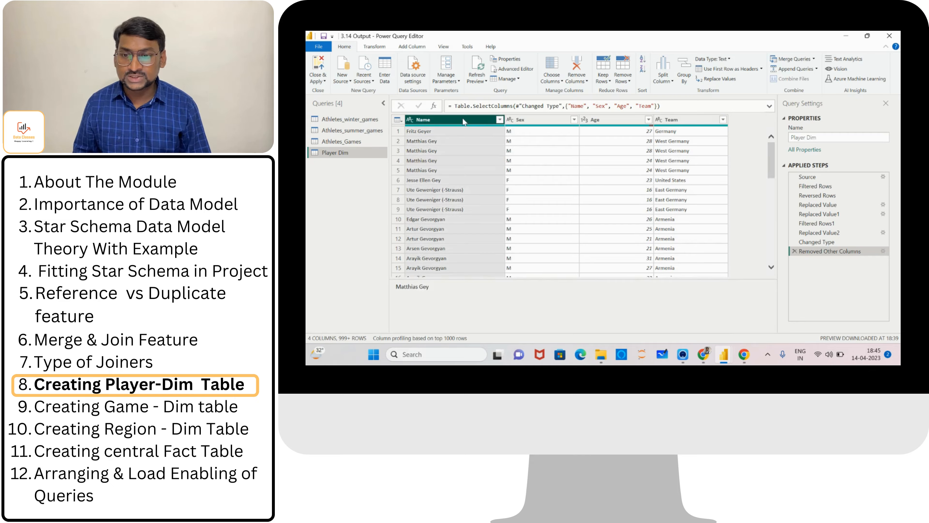
left_click(532, 119)
left_click(590, 120)
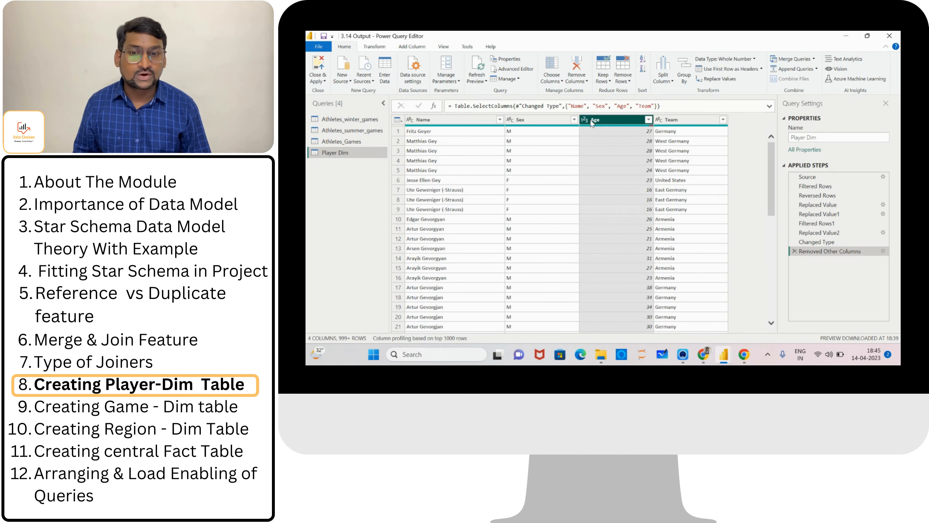
left_click(680, 120)
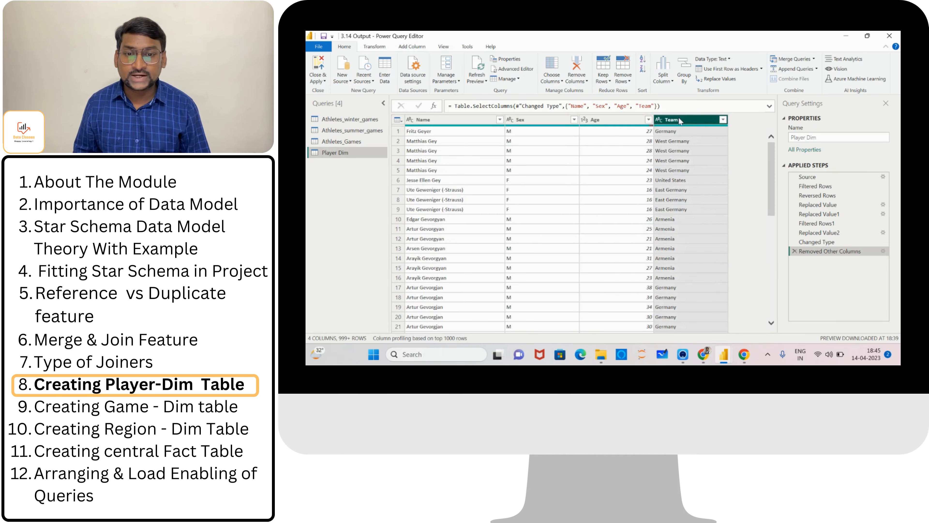
left_click(448, 120, "ctrl")
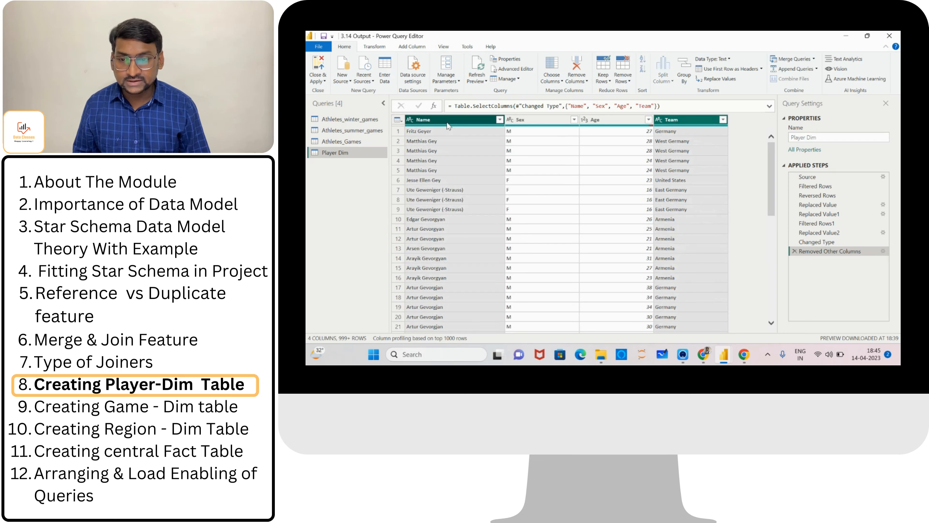
left_click(531, 120, "ctrl")
left_click(614, 120, "ctrl")
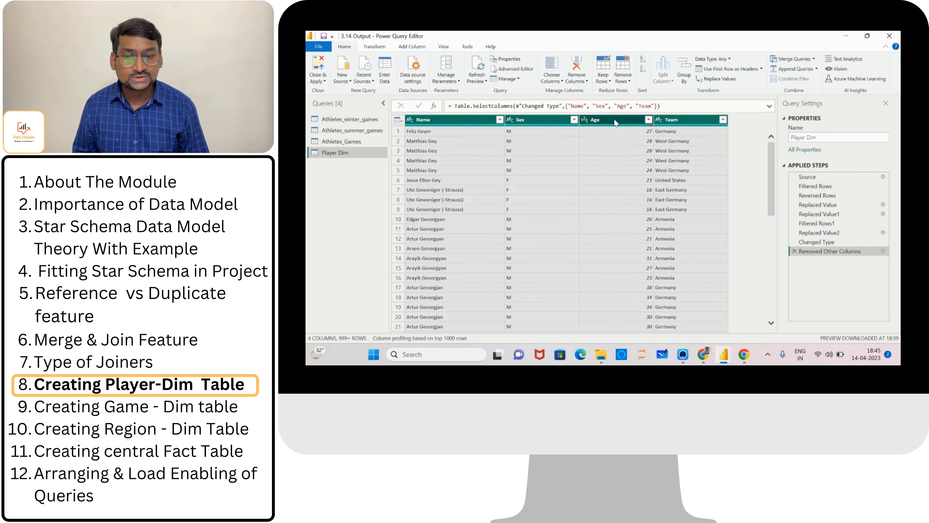
left_click(459, 120)
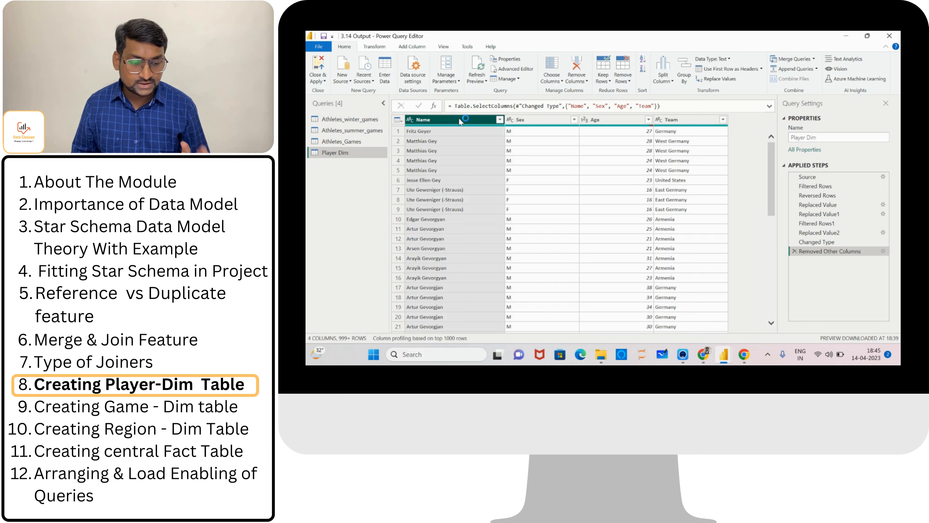
key("shift+Right")
key("shift+Right")
key("shift+Right")
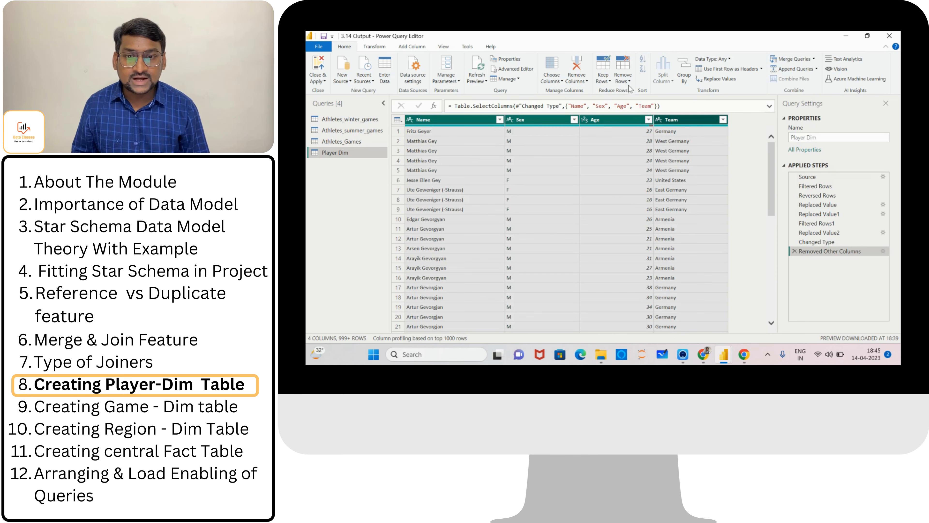
left_click(622, 78)
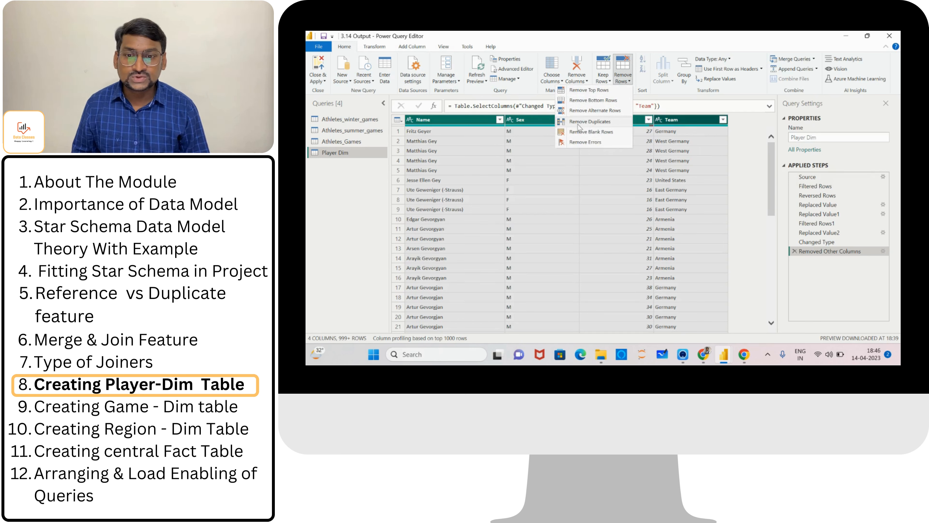
left_click(613, 123)
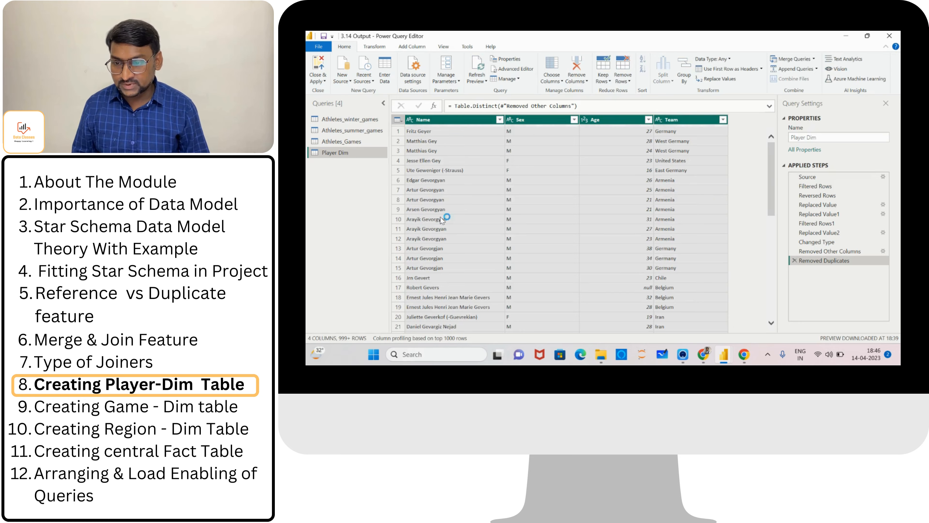
Inspect the deduplicated Player Dim rows for players with the same name but different age or team
left_click(468, 228)
key("Down")
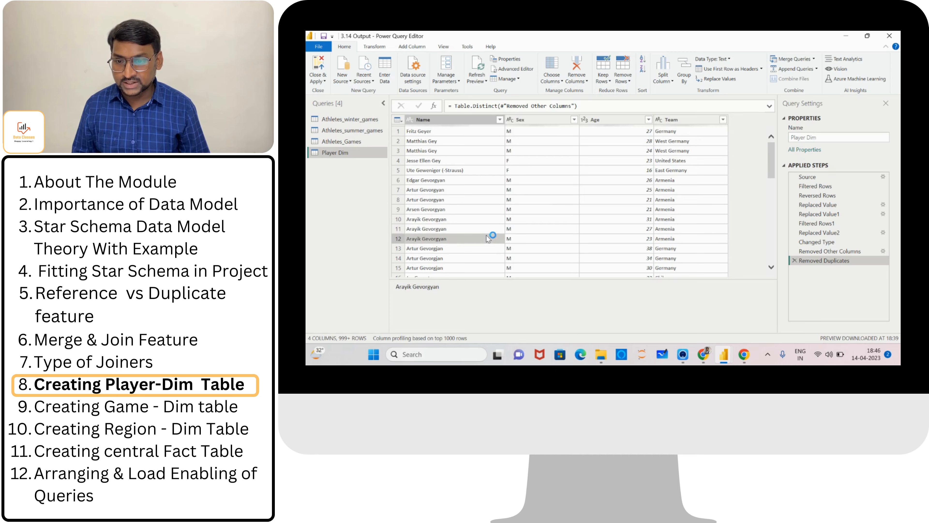
key("Up")
key("Up")
key("Right")
key("Right")
key("Right")
key("Left")
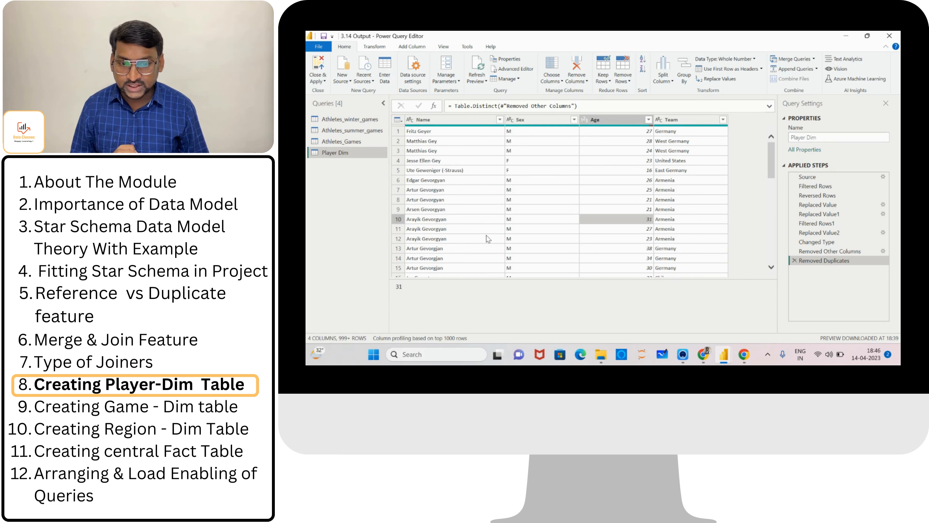
key("Down")
key("Down")
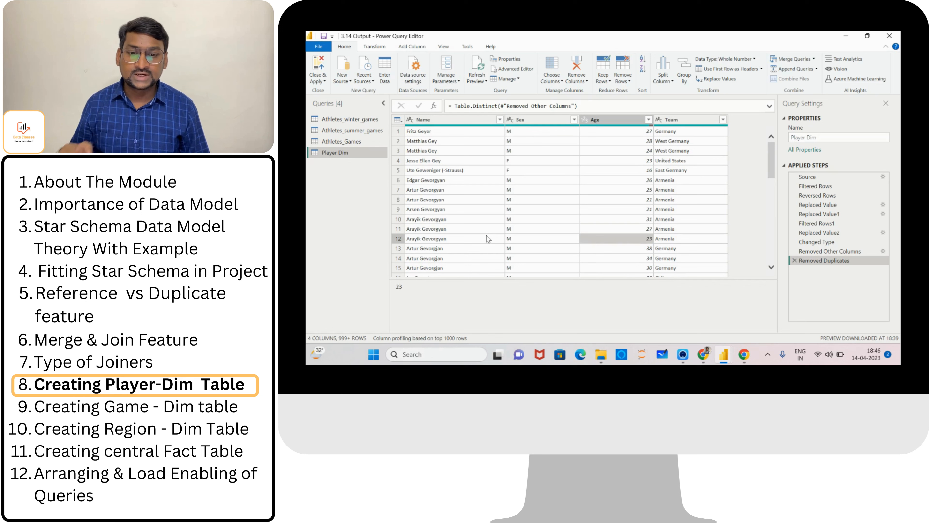
key("Up")
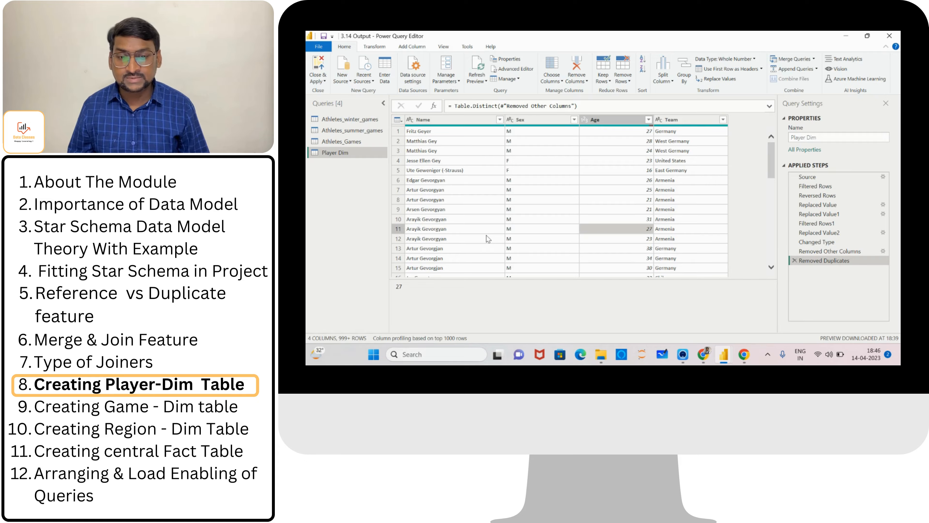
key("Up")
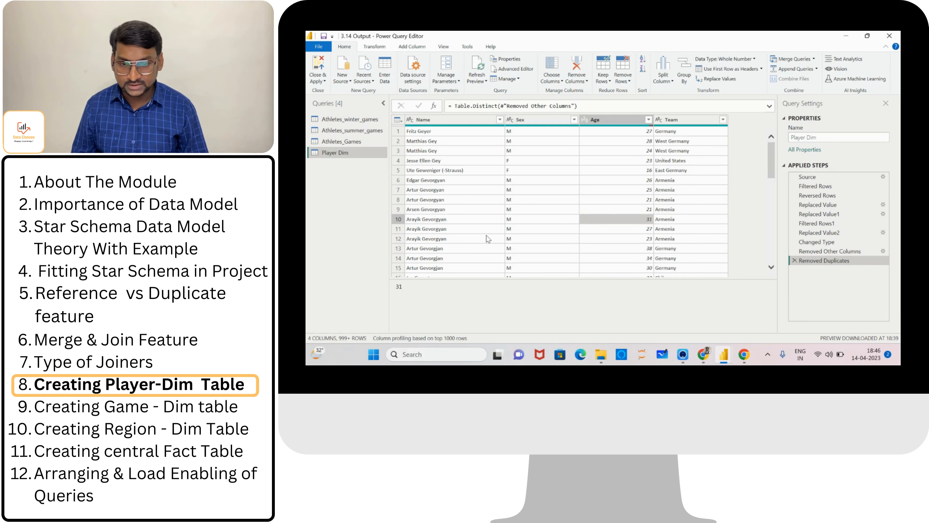
Count the rows of Player Dim, then delete the Counted Rows step
left_click(379, 47)
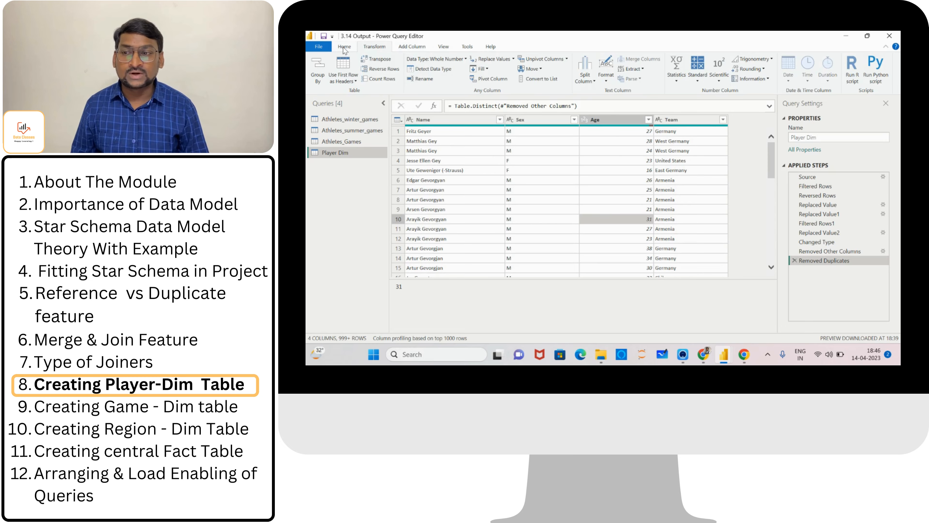
left_click(483, 199)
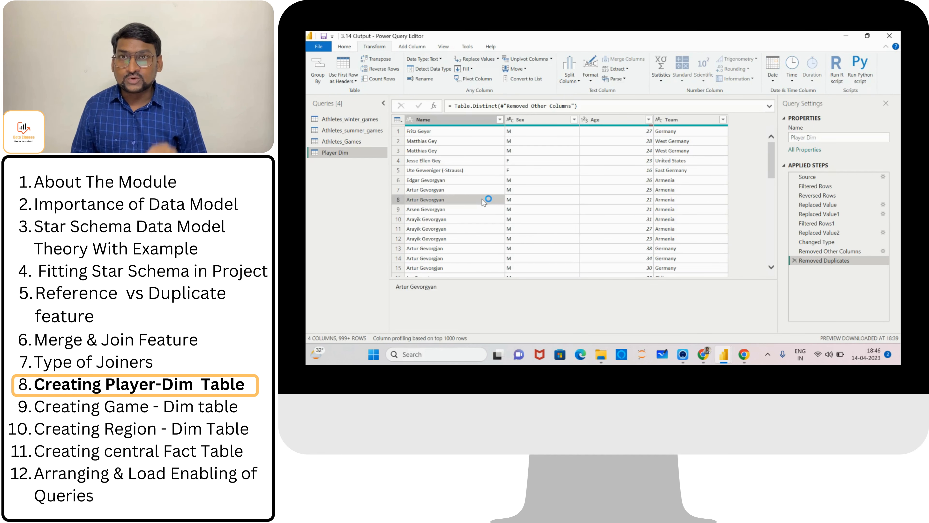
left_click(345, 46)
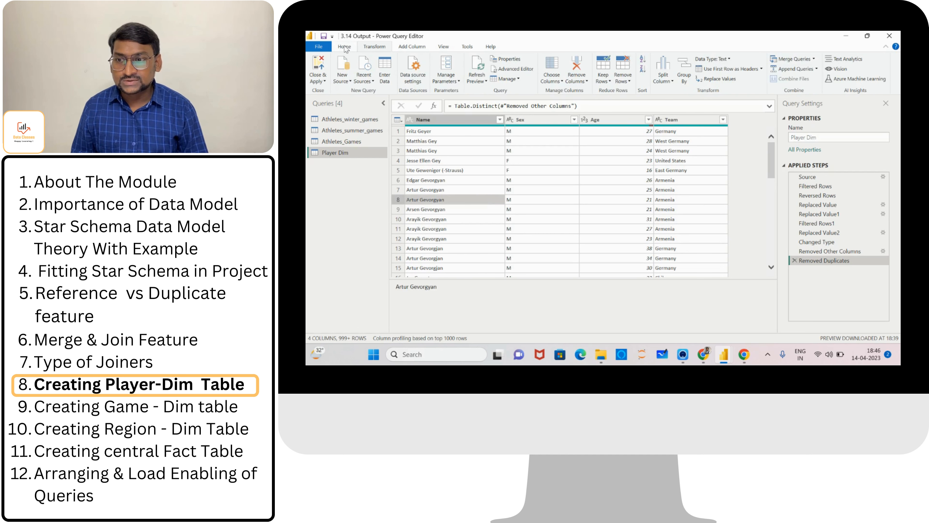
left_click(375, 47)
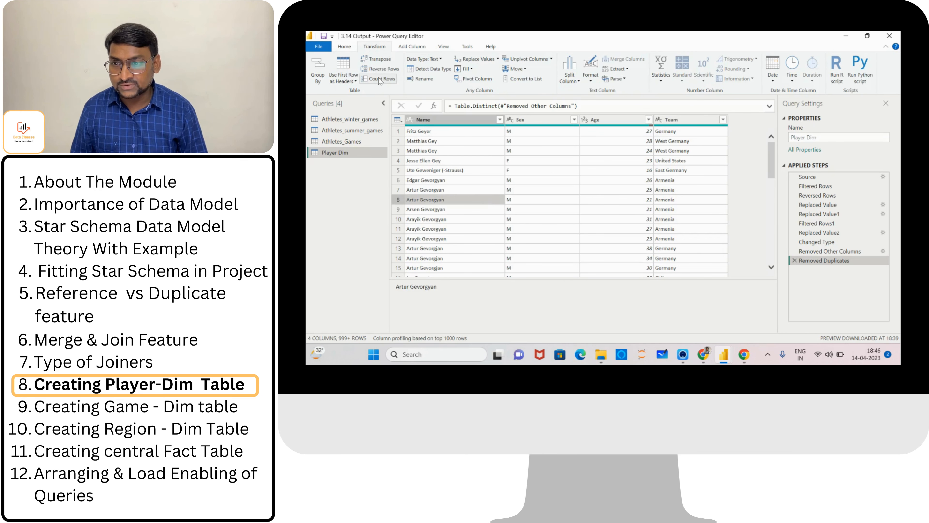
left_click(378, 78)
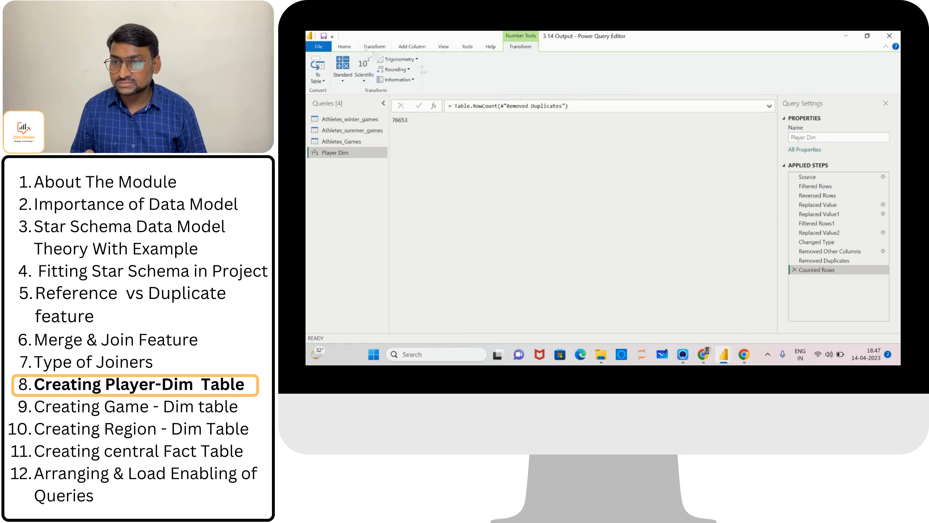
left_click(795, 270)
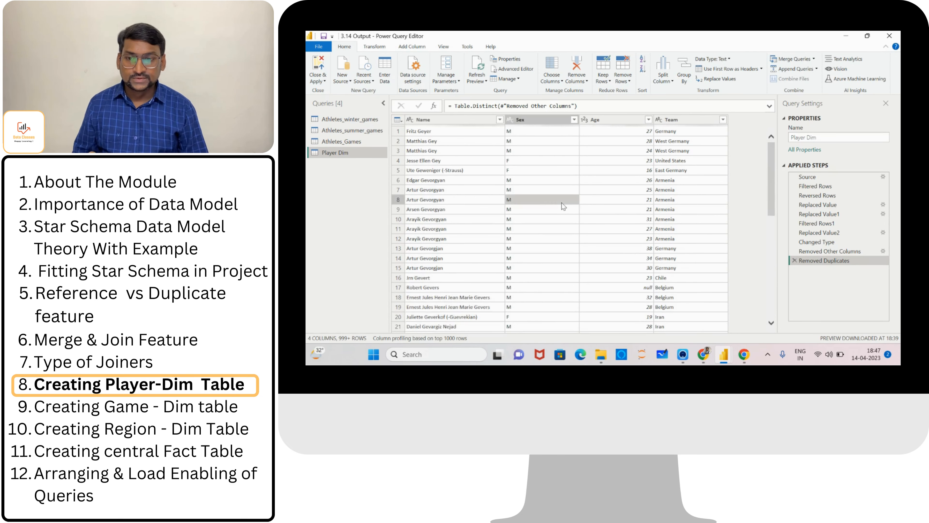
Add an index column to Player Dim starting at 1001 with an increment of 1
left_click(563, 200)
key("Down")
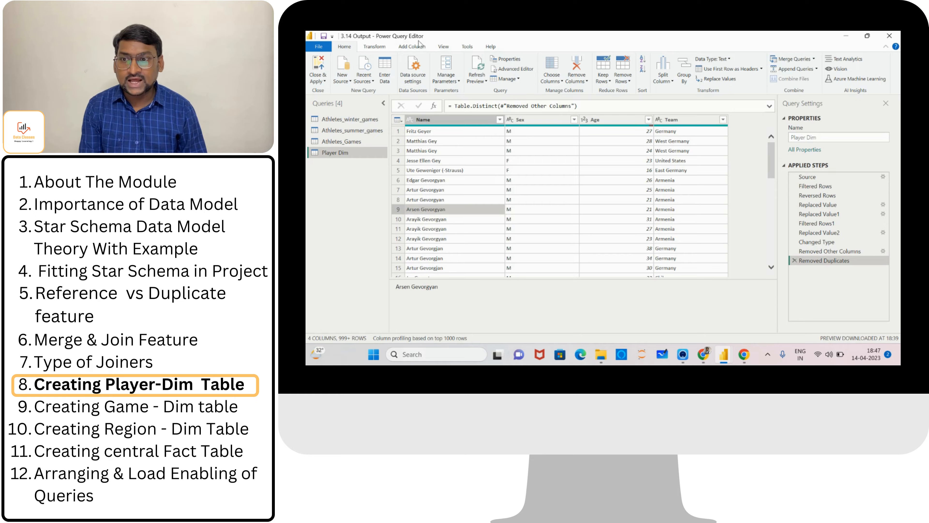
left_click(412, 49)
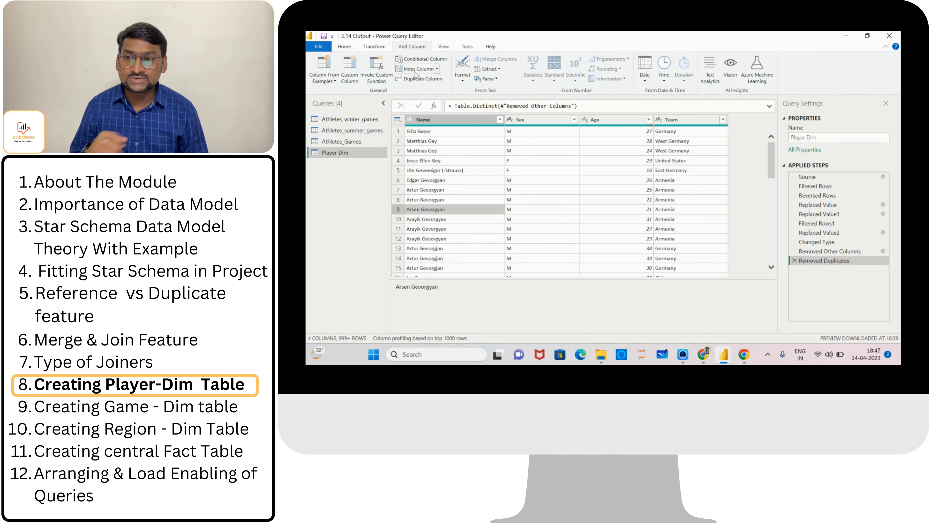
left_click(437, 70)
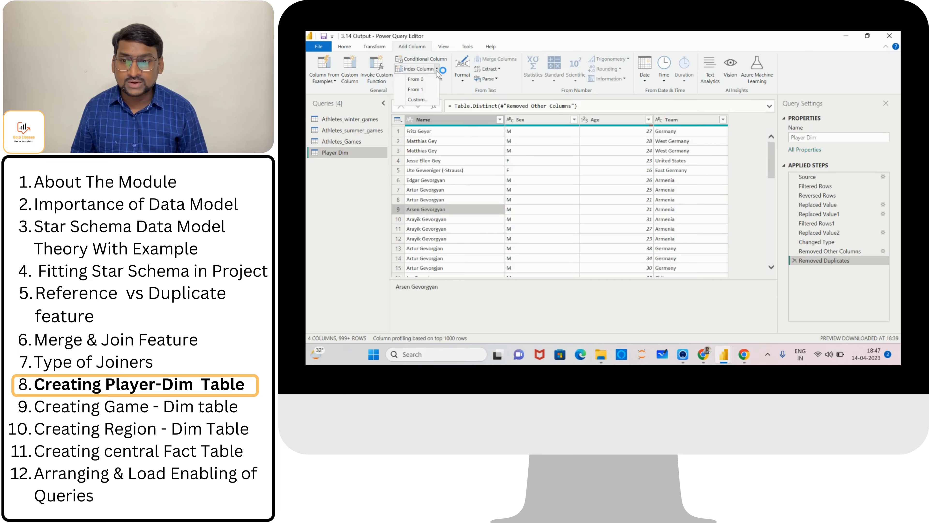
left_click(418, 99)
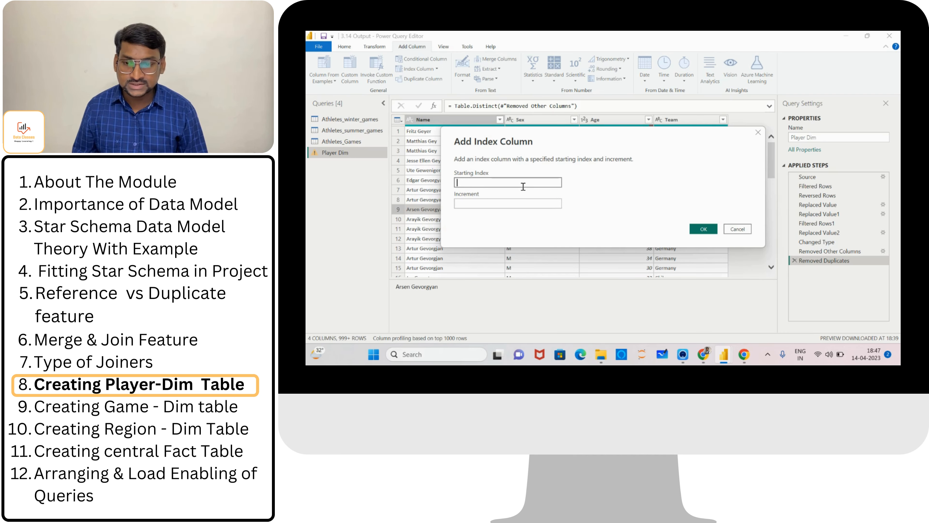
type("10001")
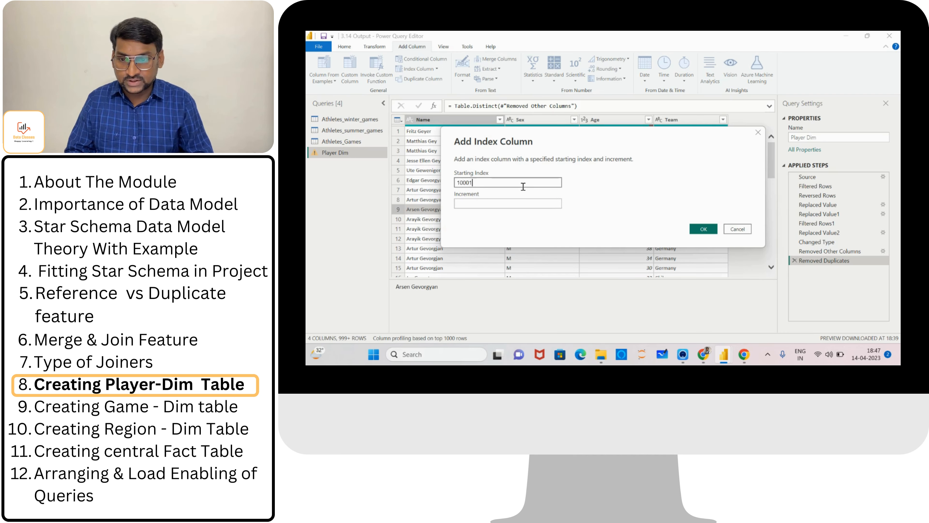
key("BackSpace")
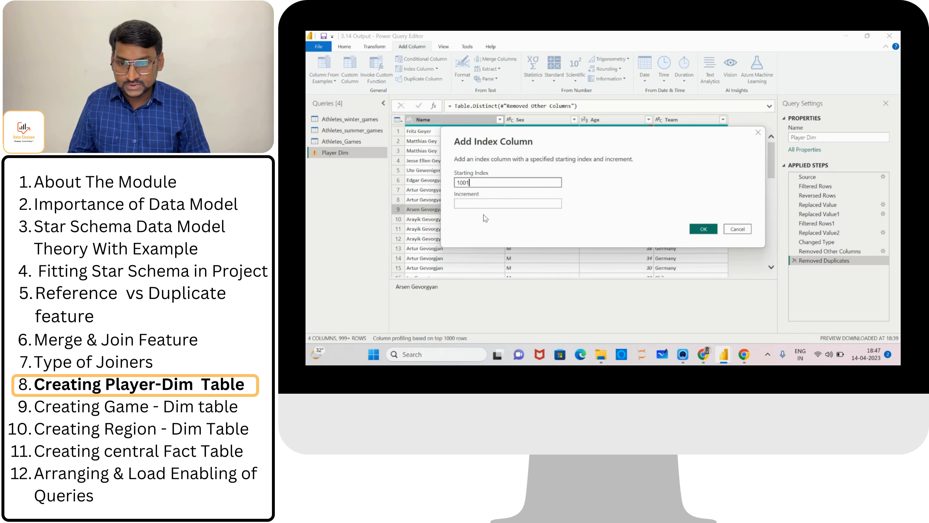
left_click(485, 204)
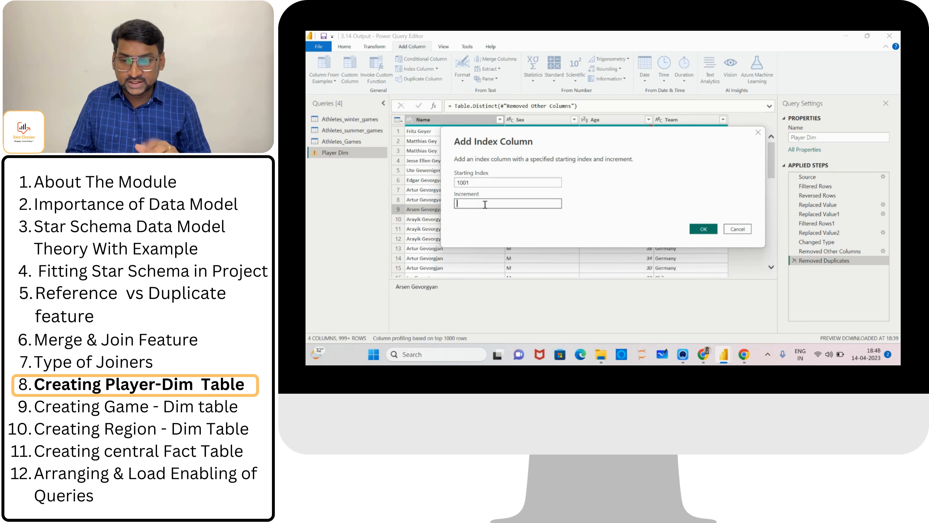
type("1")
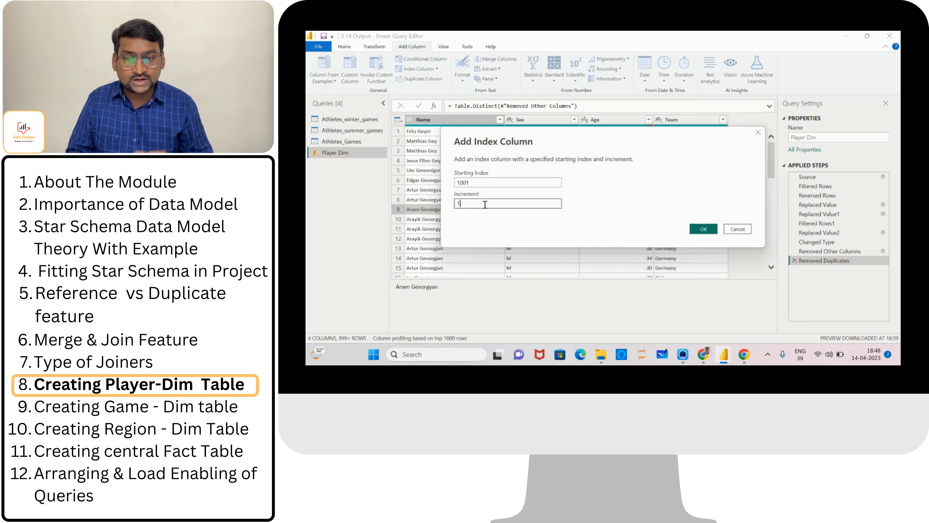
left_click(704, 228)
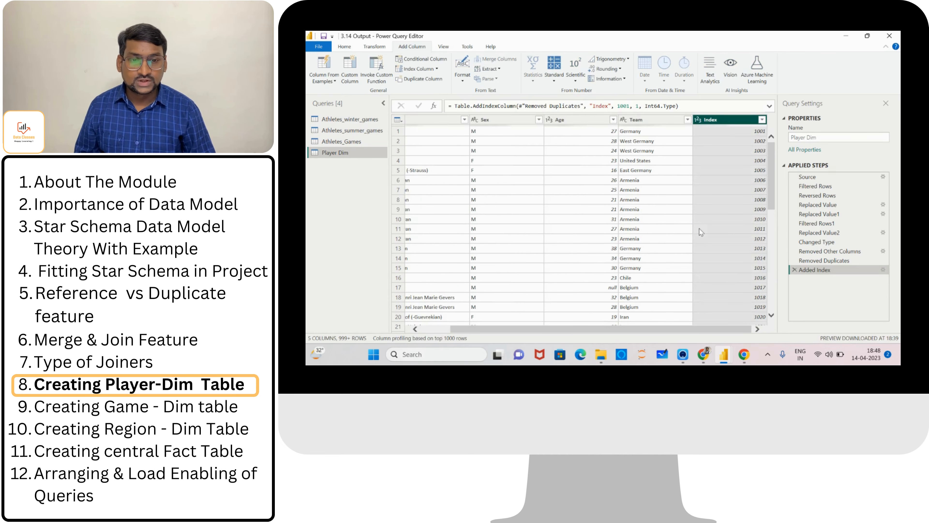
Rename the Index column as Player ID
double_click(718, 122)
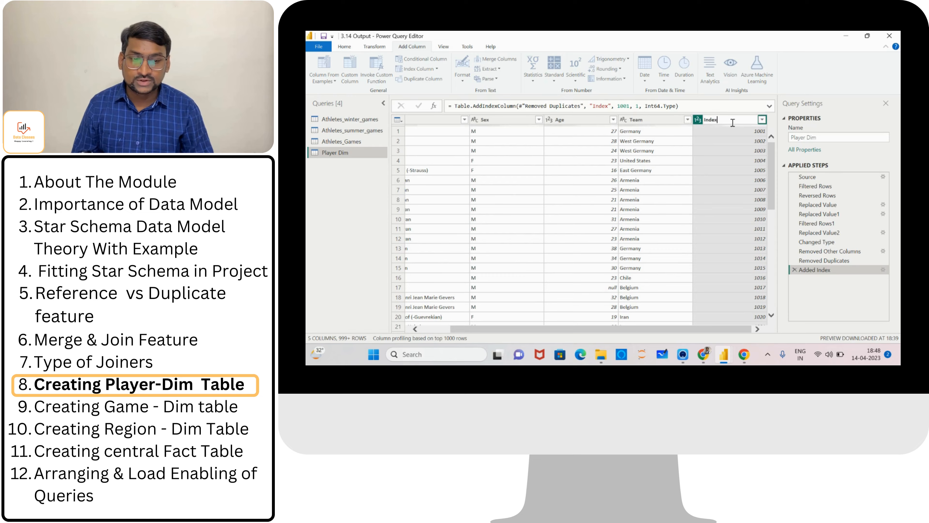
key("BackSpace")
key("BackSpace")
key("BackSpace")
key("BackSpace")
key("BackSpace")
type("Player")
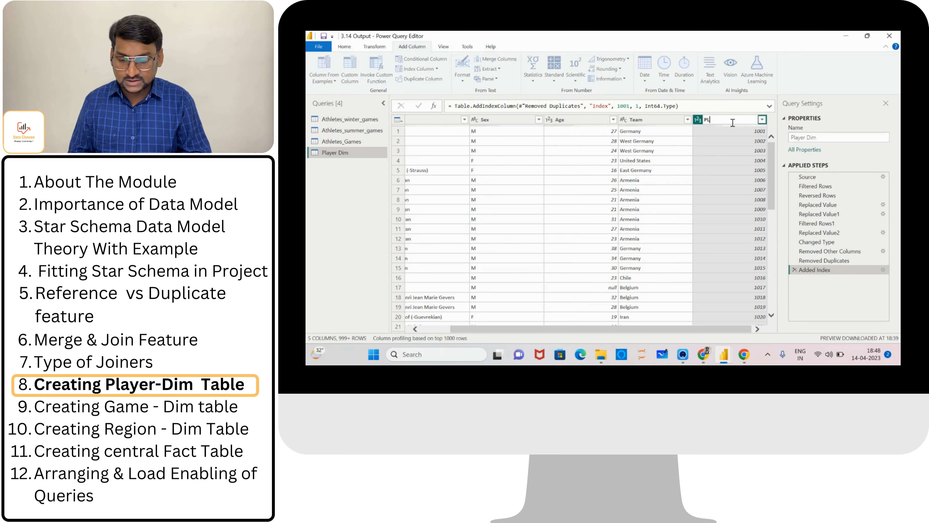
type(" ID")
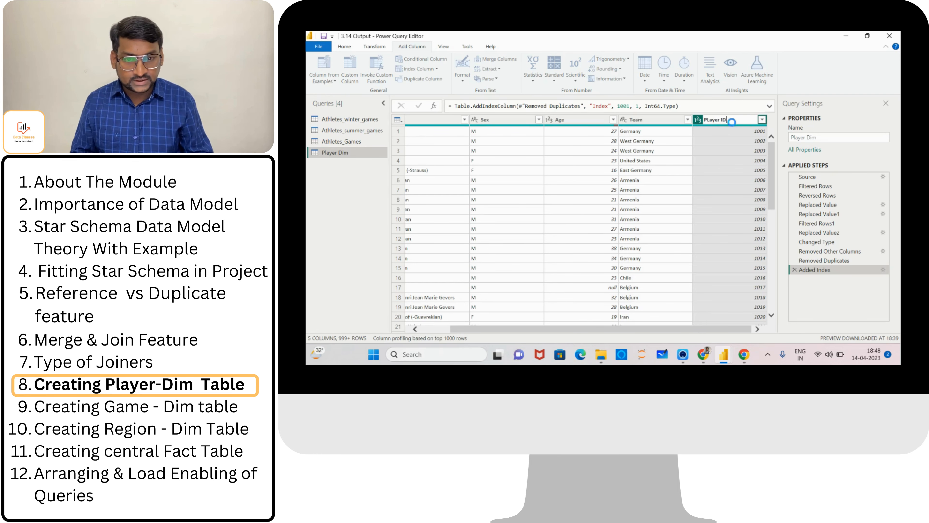
Correct the new column's name to Player ID with a lowercase l
key("Return")
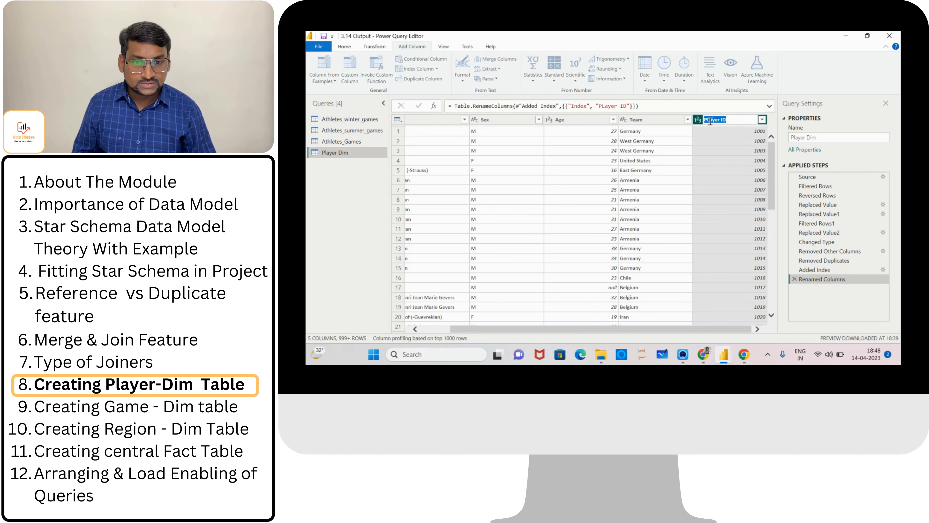
double_click(716, 120)
key("Left")
key("Left")
key("Left")
key("Left")
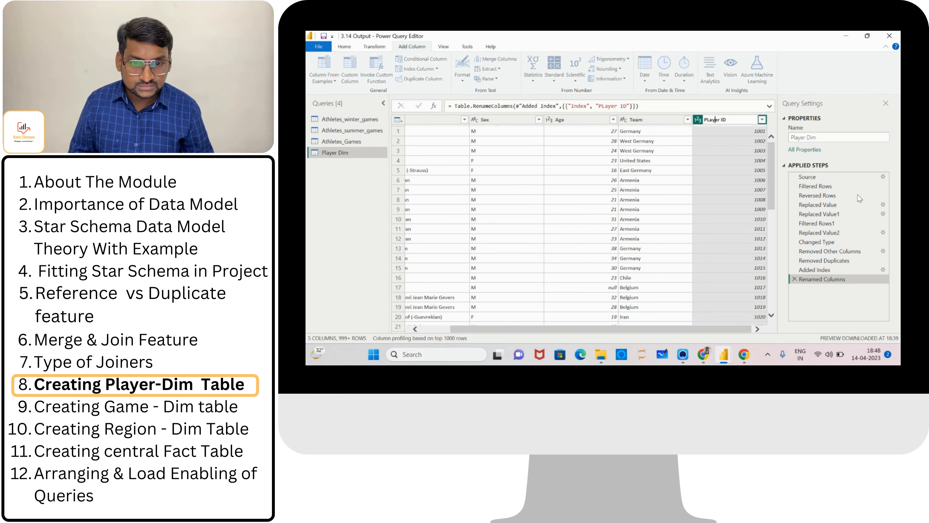
key("shift+Left")
type("l")
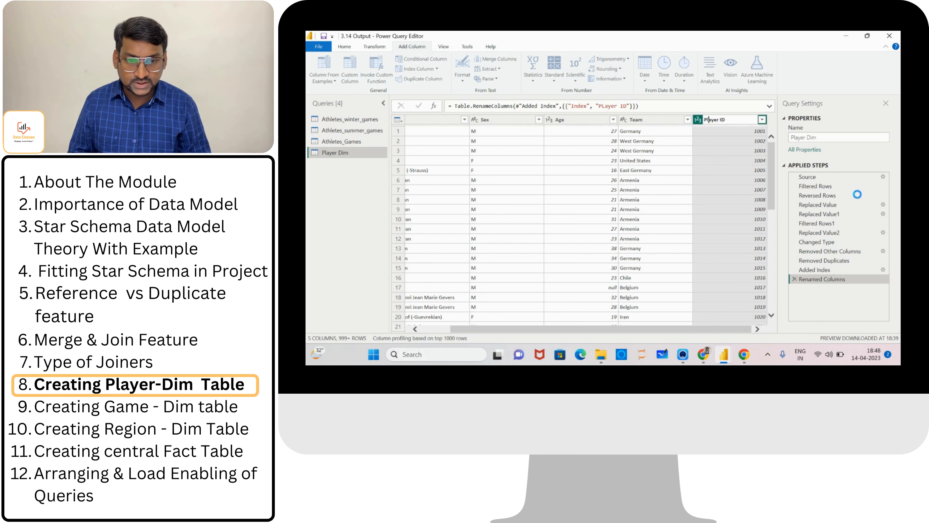
key("Return")
left_click(663, 191)
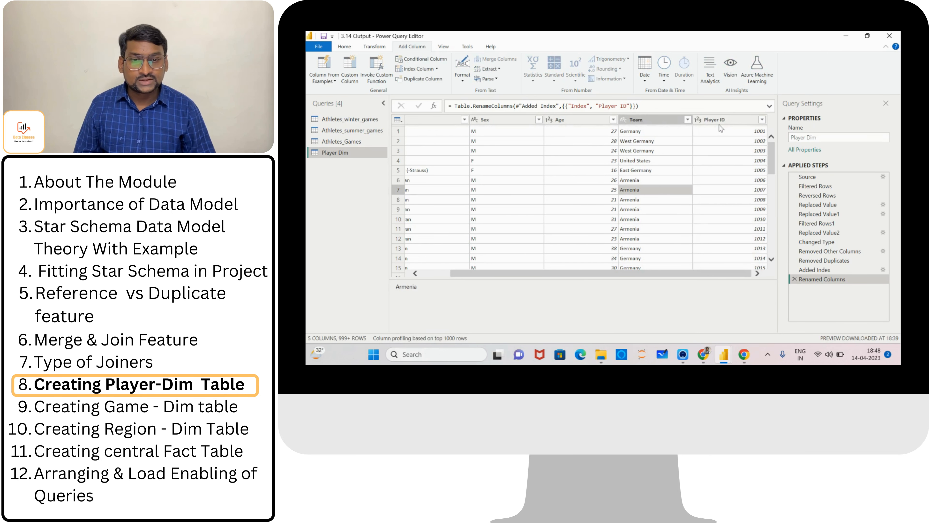
Move the Player ID column to the first position in the Player Dim table
left_click_drag(719, 120, 433, 130)
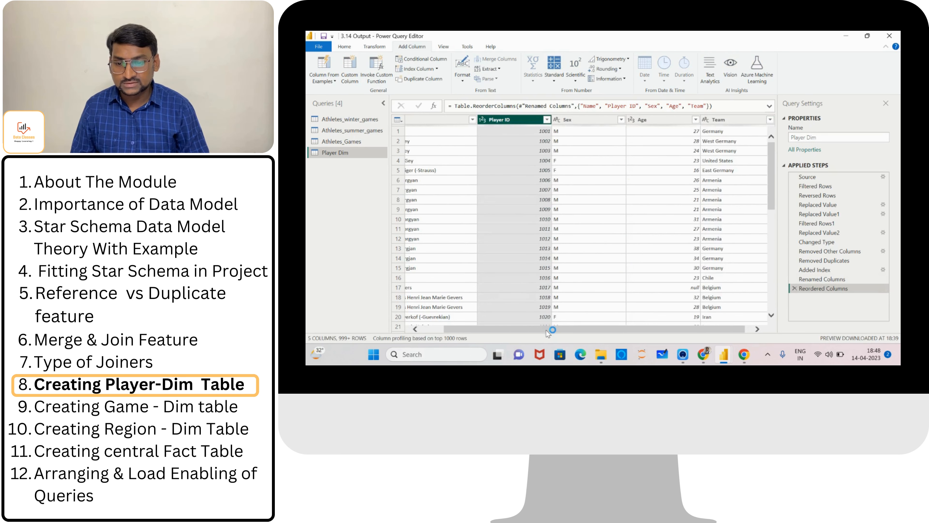
left_click_drag(549, 331, 438, 326)
left_click_drag(529, 128, 422, 131)
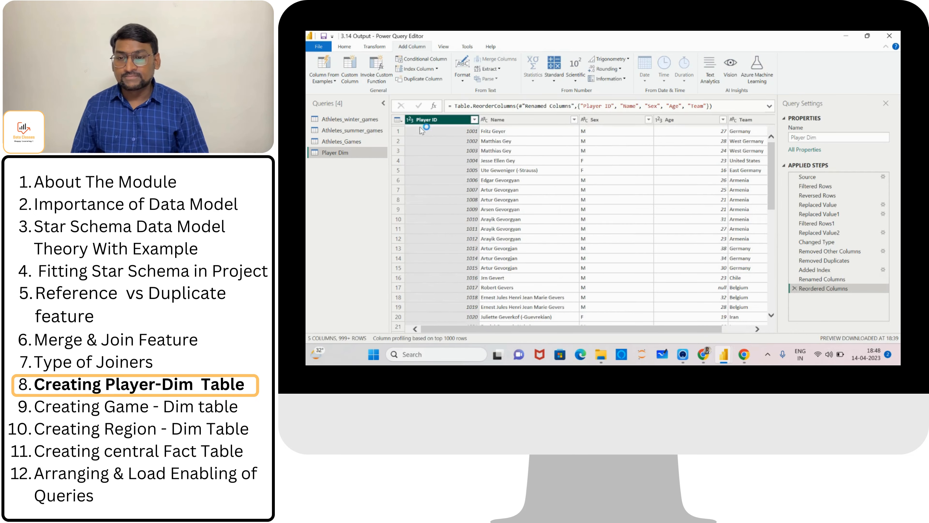
Browse the Player Dim cells to review each Player ID against its name, sex, age and team
left_click(557, 200)
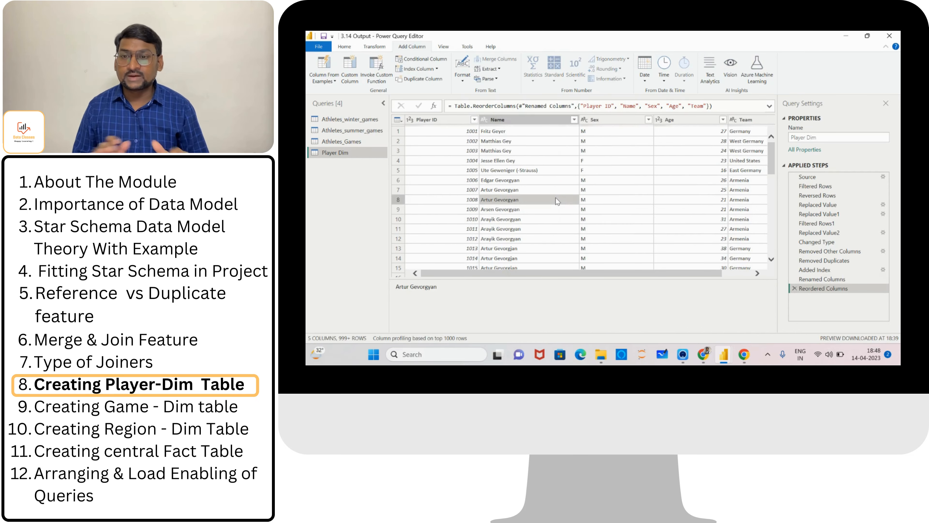
key("Left")
key("Up")
key("Up")
key("Up")
key("Up")
key("Up")
key("Up")
key("Up")
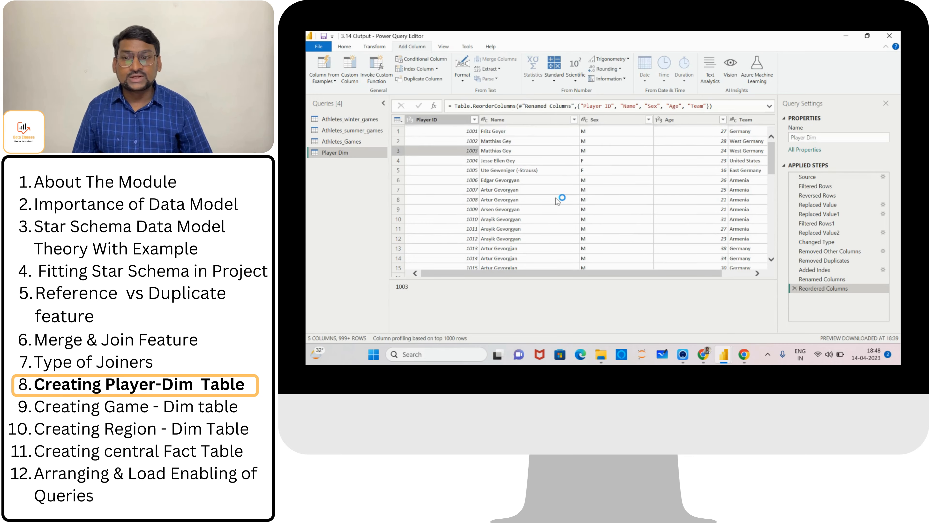
key("Left")
key("Right")
key("Right")
key("Right")
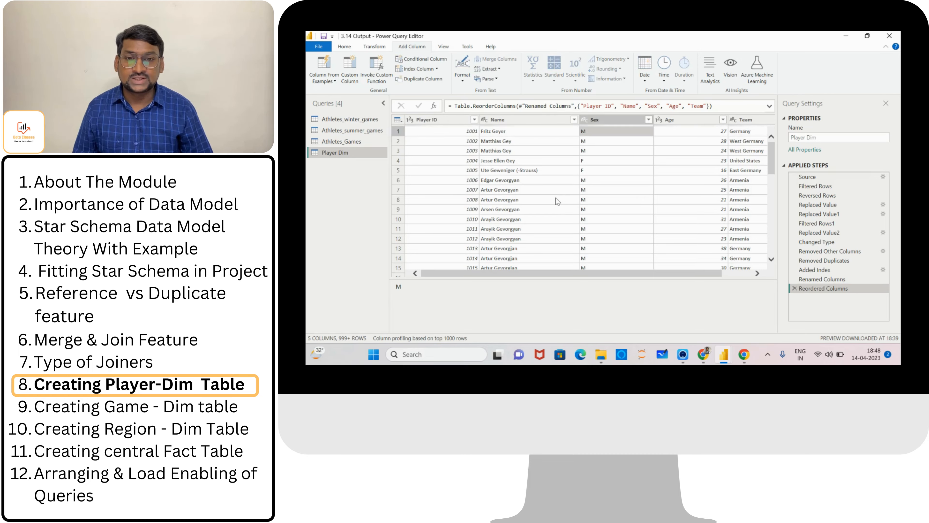
key("Right")
key("Right")
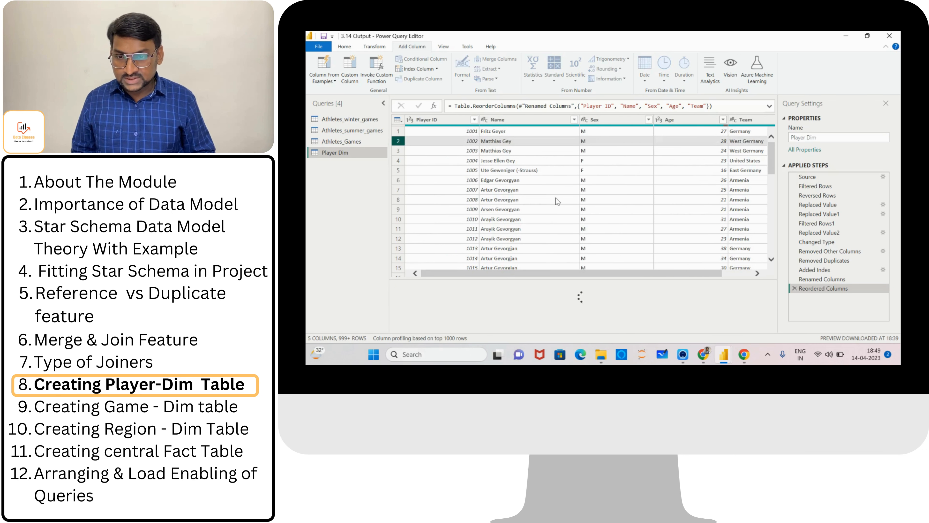
key("Down")
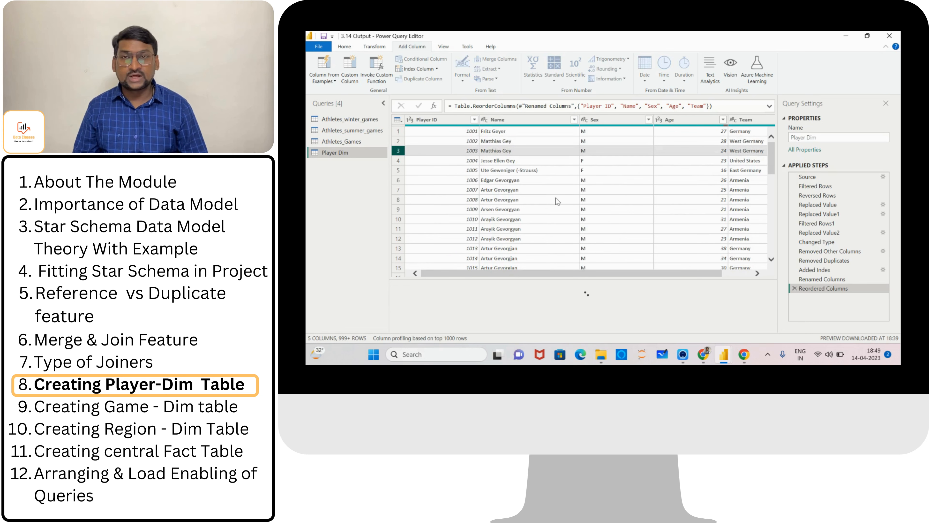